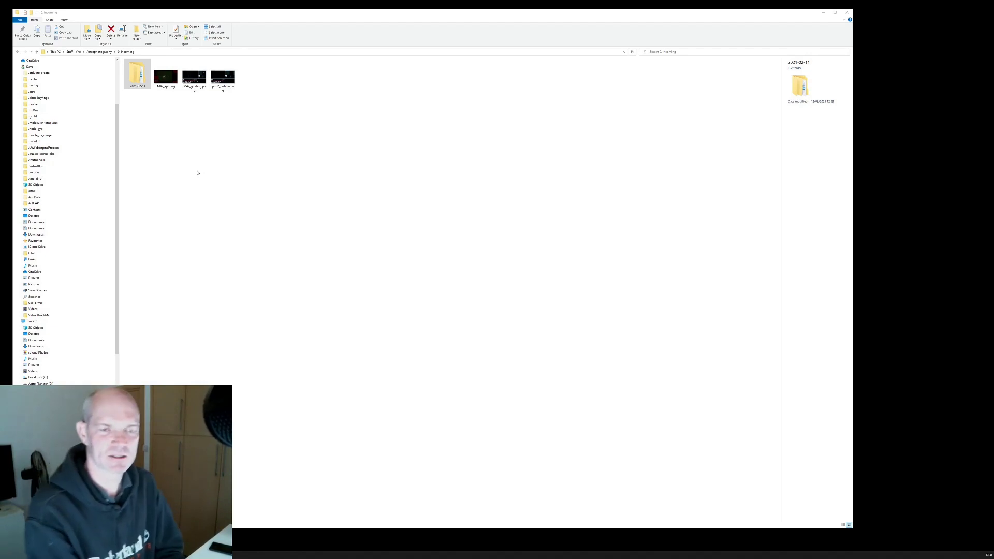
pyautogui.click(167, 82)
pyautogui.doubleClick(167, 82)
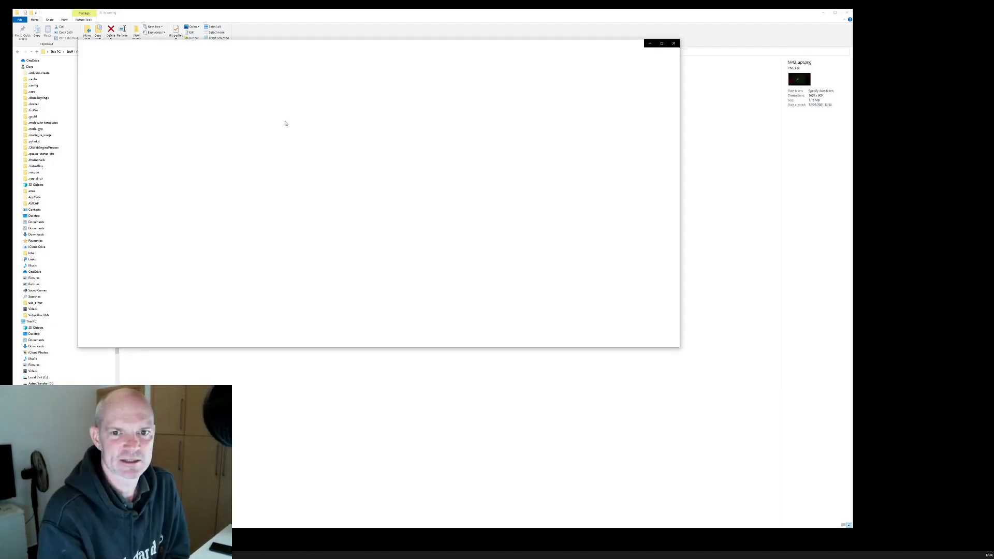
pyautogui.click(673, 342)
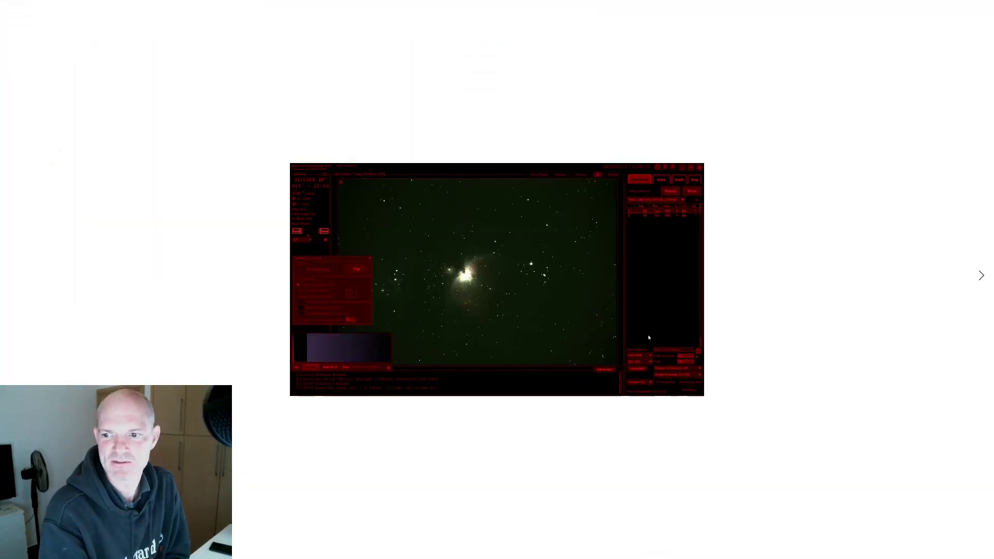
pyautogui.press('Escape')
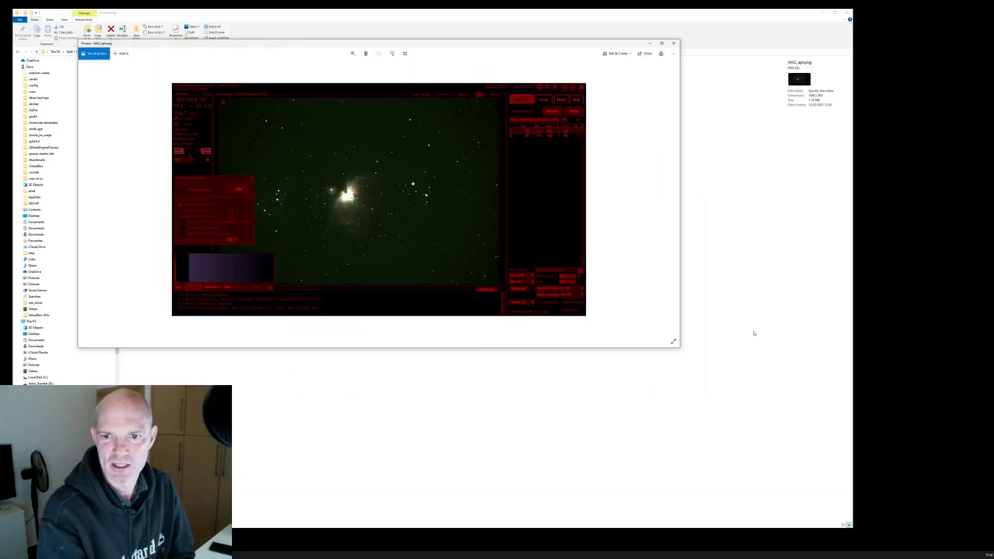
pyautogui.moveTo(680, 348); pyautogui.dragTo(805, 443)
pyautogui.click(415, 54)
pyautogui.scroll(2, 411, 64)
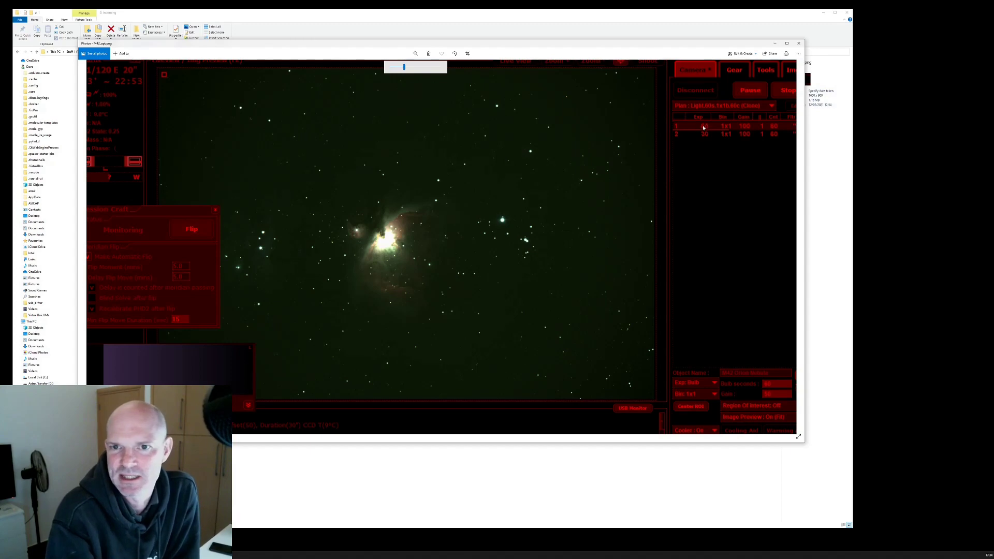
pyautogui.scroll(-2, 441, 71)
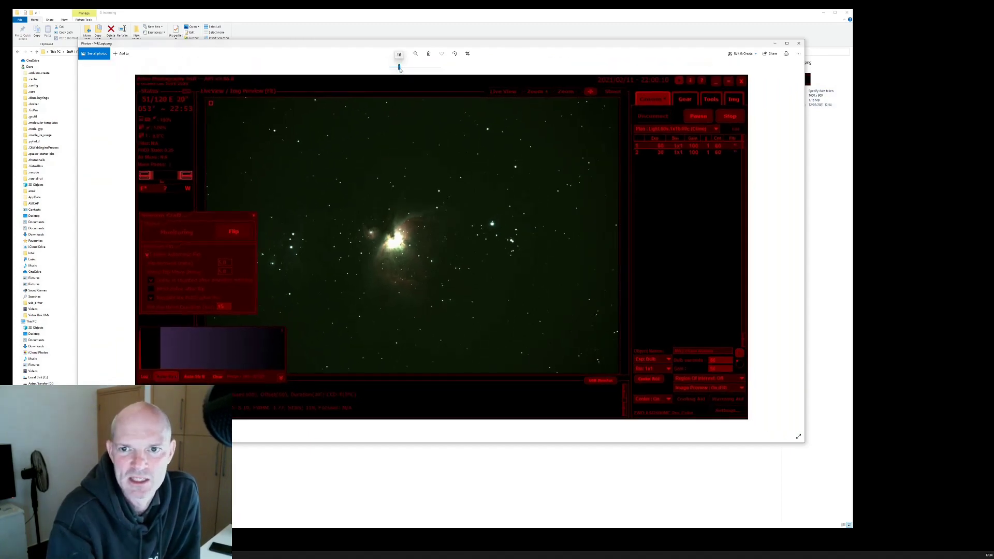
pyautogui.click(799, 43)
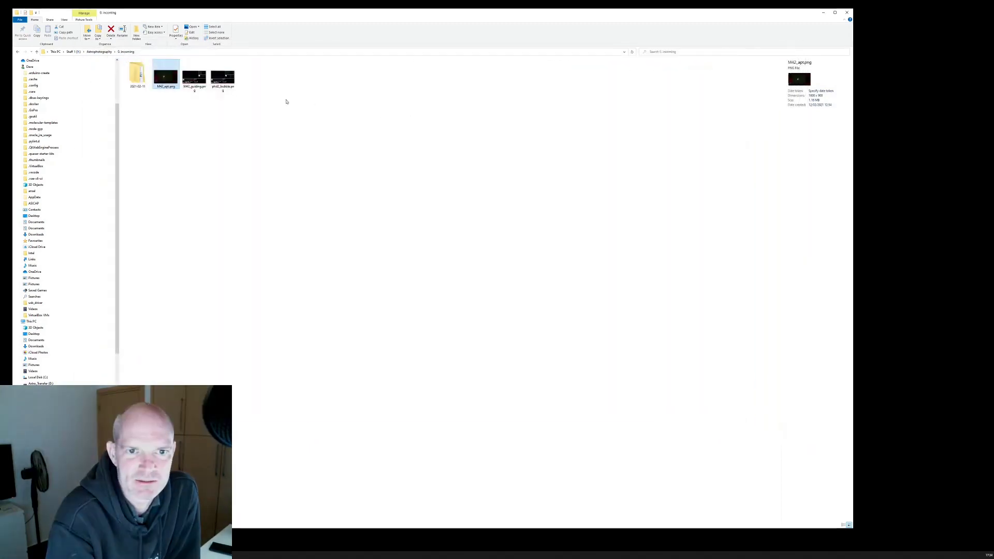
pyautogui.click(199, 81)
pyautogui.doubleClick(199, 82)
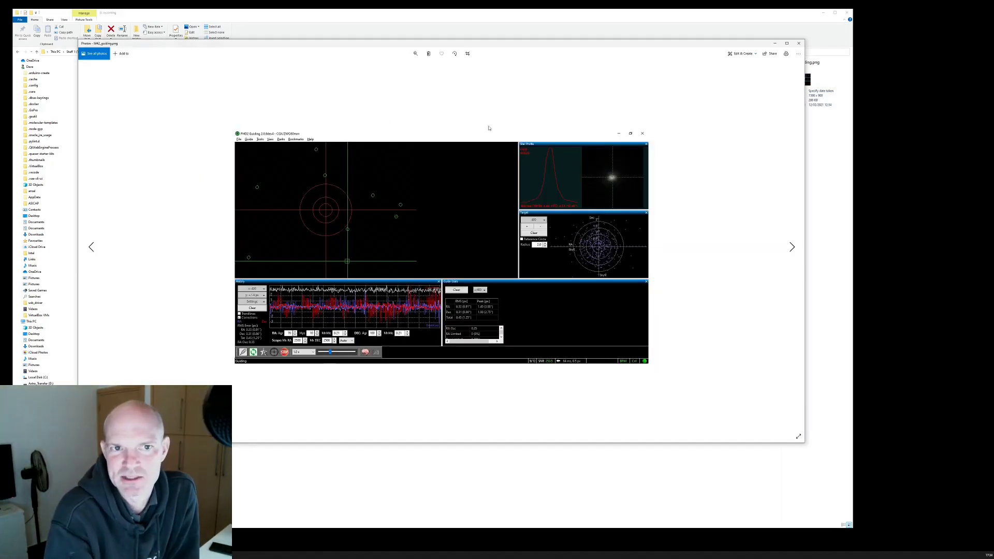
pyautogui.click(416, 54)
pyautogui.scroll(3, 460, 134)
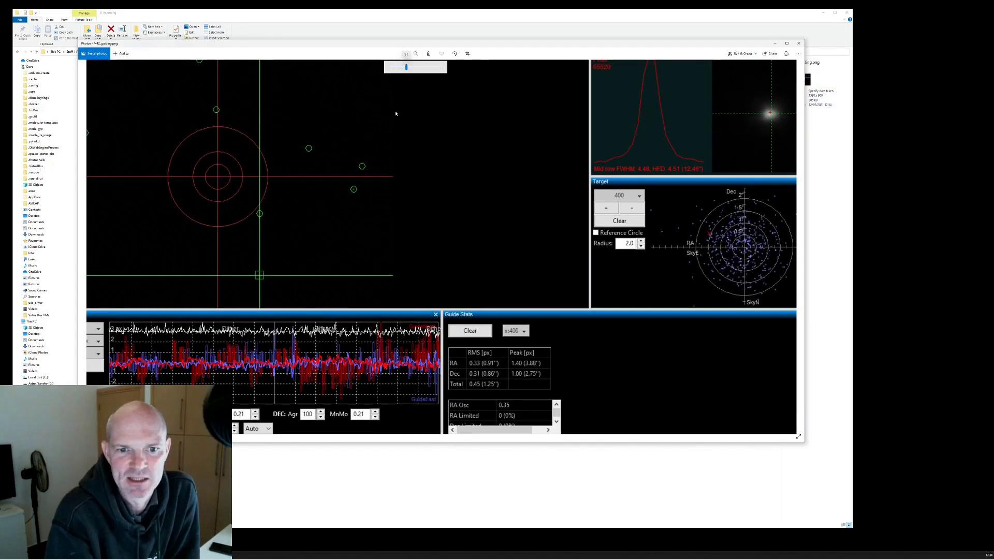
pyautogui.scroll(1, 461, 134)
pyautogui.moveTo(480, 209); pyautogui.dragTo(407, 256)
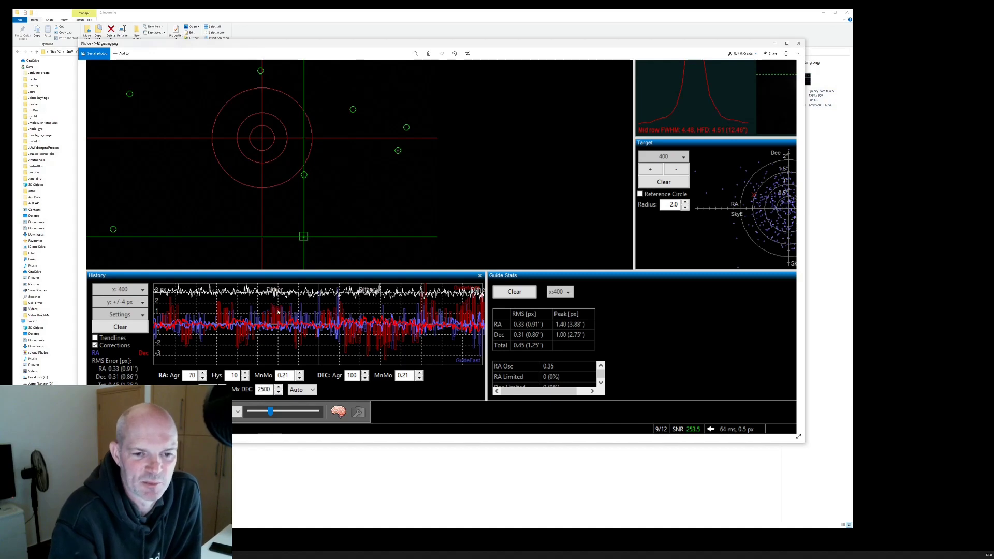
pyautogui.scroll(2, 333, 295)
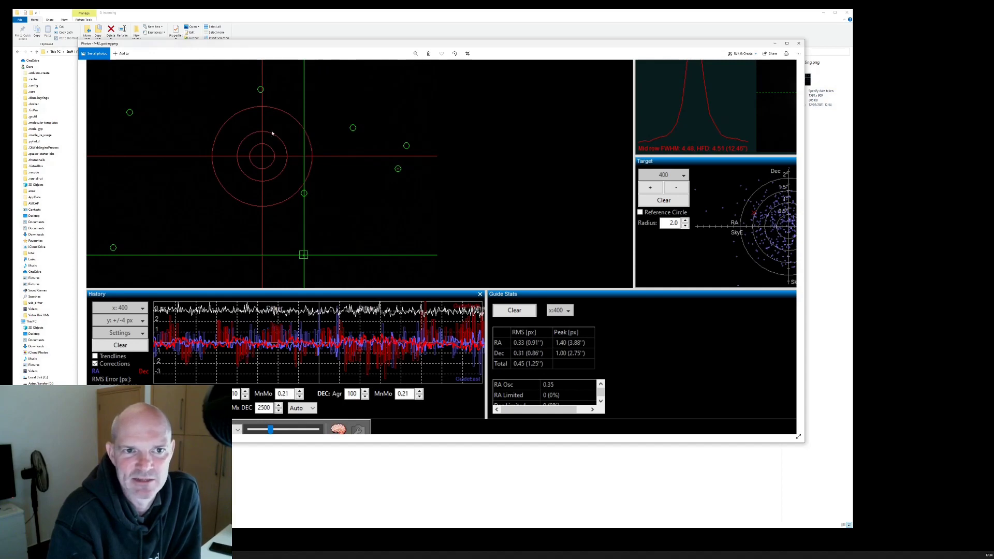
pyautogui.scroll(2, 286, 138)
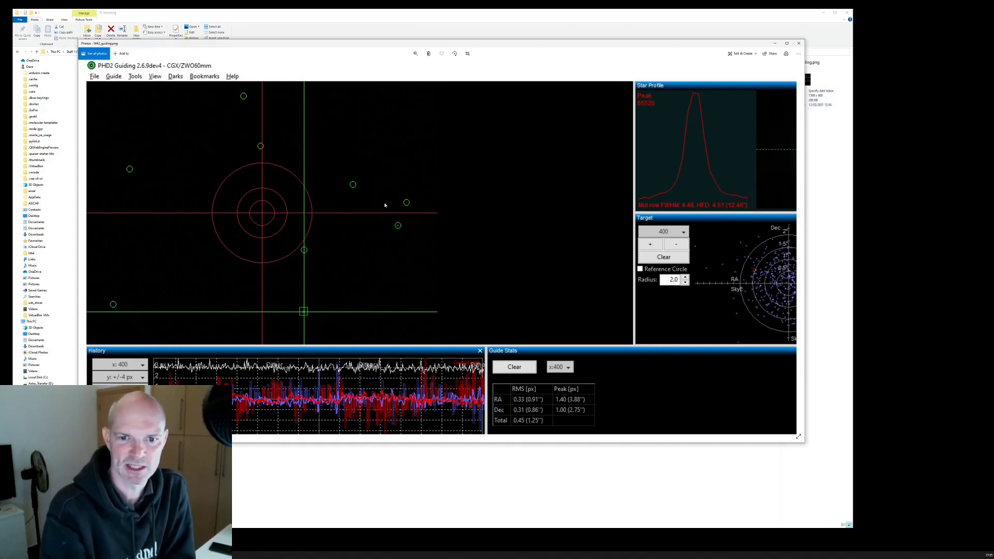
pyautogui.click(415, 53)
pyautogui.moveTo(409, 67); pyautogui.dragTo(400, 69)
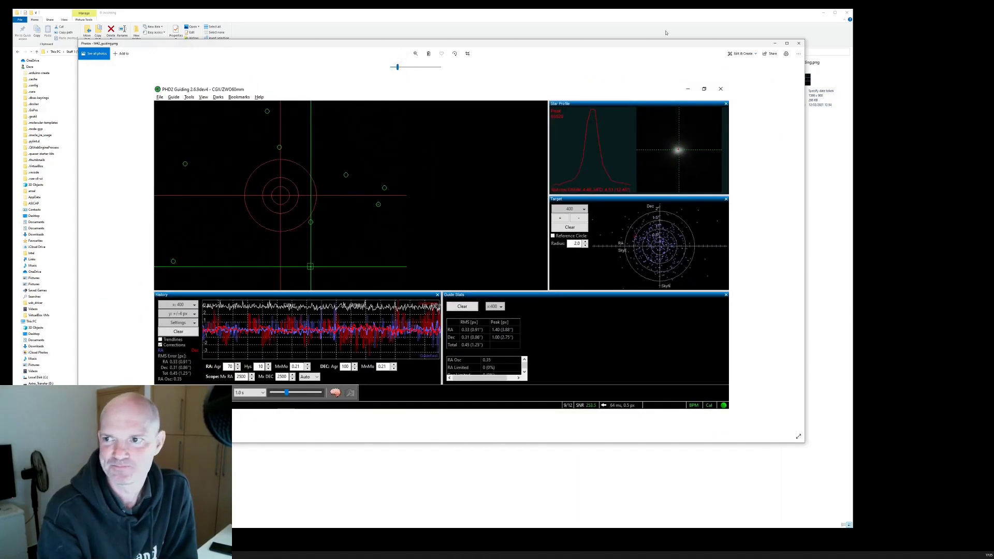
# Close the photo viewer and open 2021-02-11 > M42 Orion Nebula's first Single_ .fit file in ASIFitsView
pyautogui.click(799, 43)
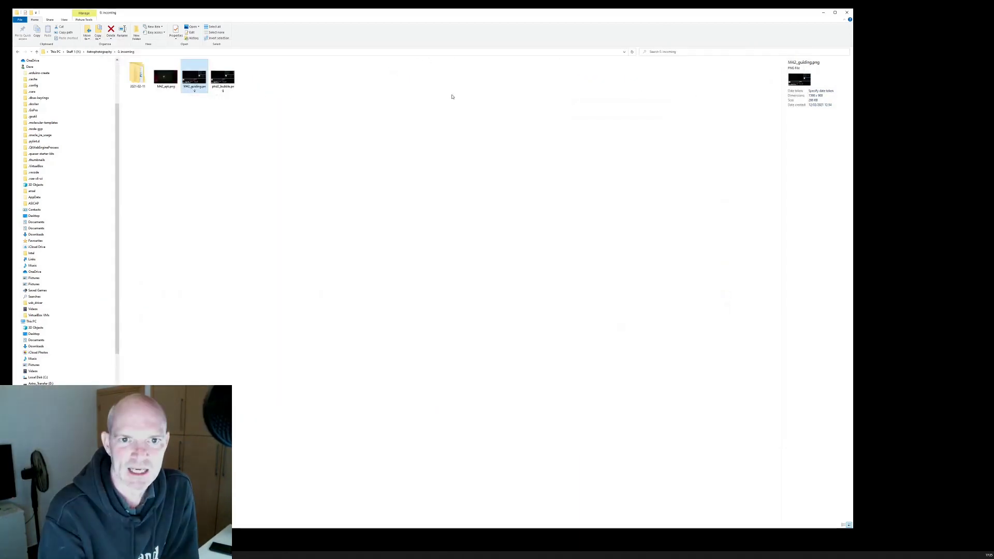
pyautogui.doubleClick(137, 75)
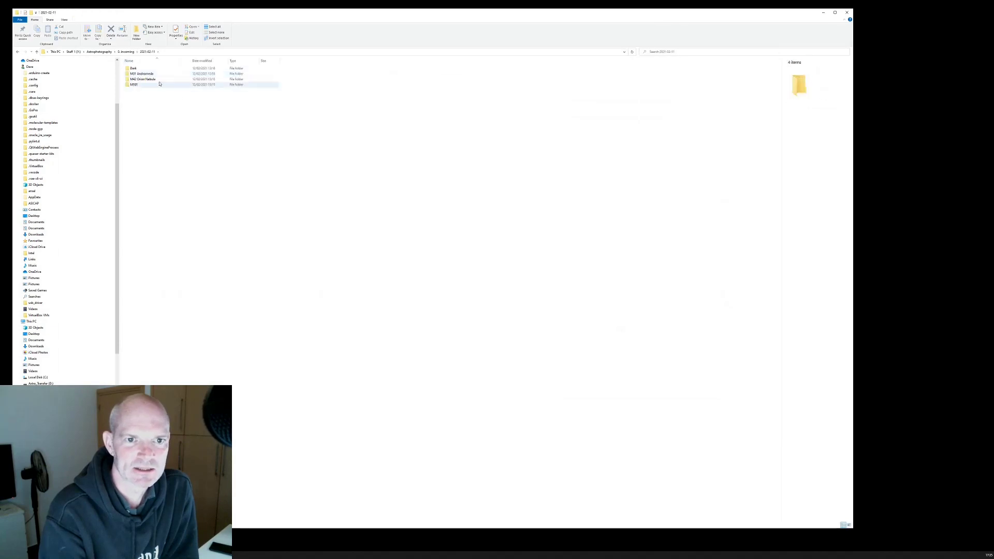
pyautogui.doubleClick(155, 80)
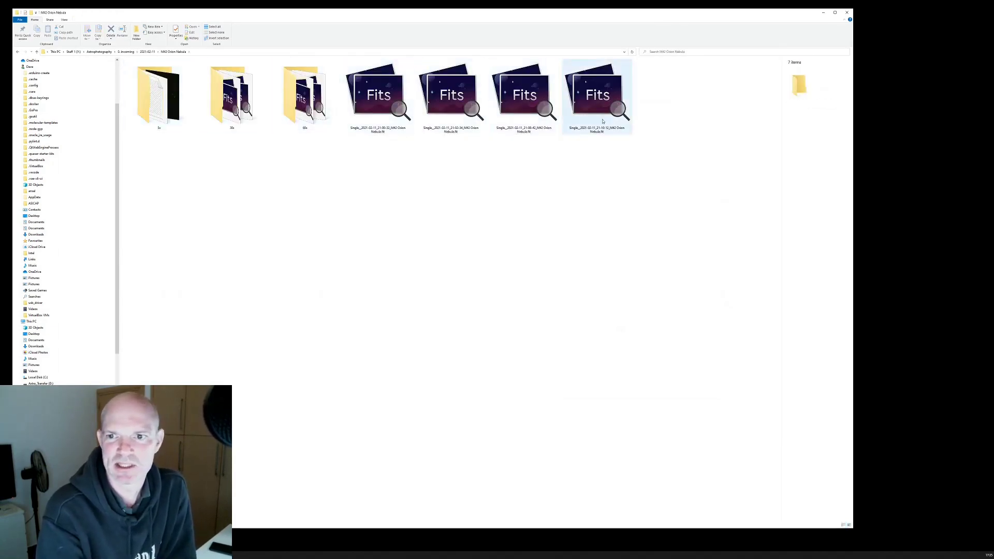
pyautogui.click(383, 97)
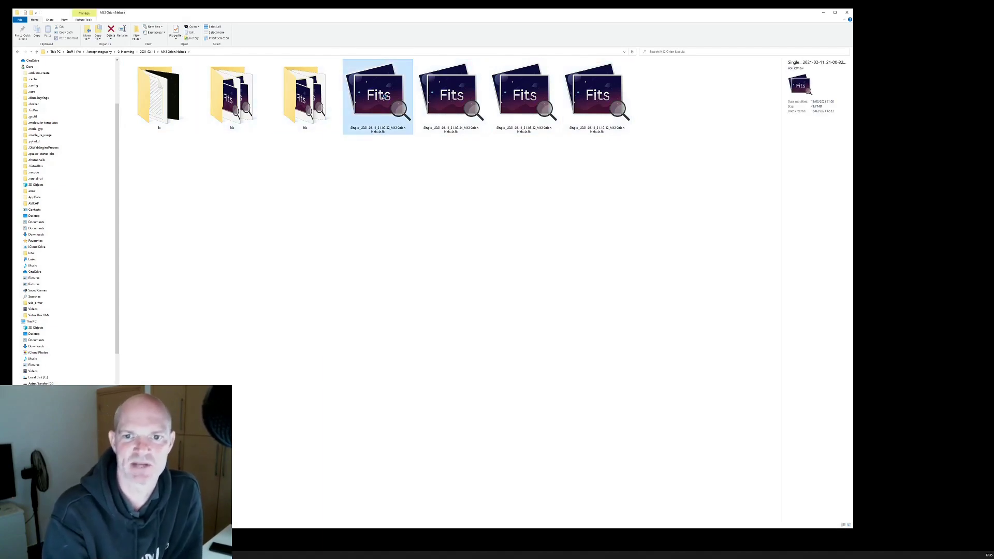
pyautogui.doubleClick(382, 96)
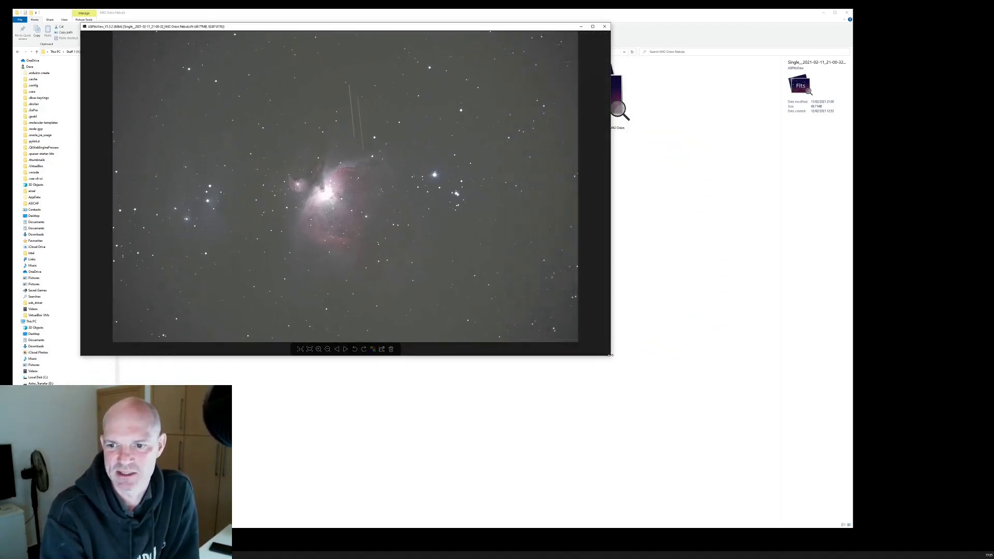
# Enlarge the ASIFitsView window and zoom in and out on the nebula in the first M42 frame
pyautogui.moveTo(612, 357); pyautogui.dragTo(797, 479)
pyautogui.scroll(2, 529, 328)
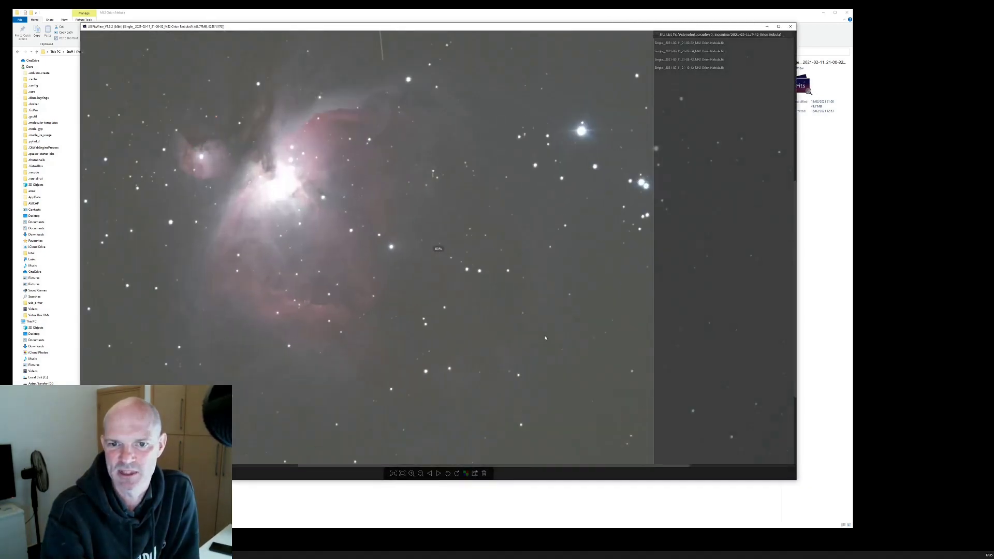
pyautogui.scroll(5, 346, 220)
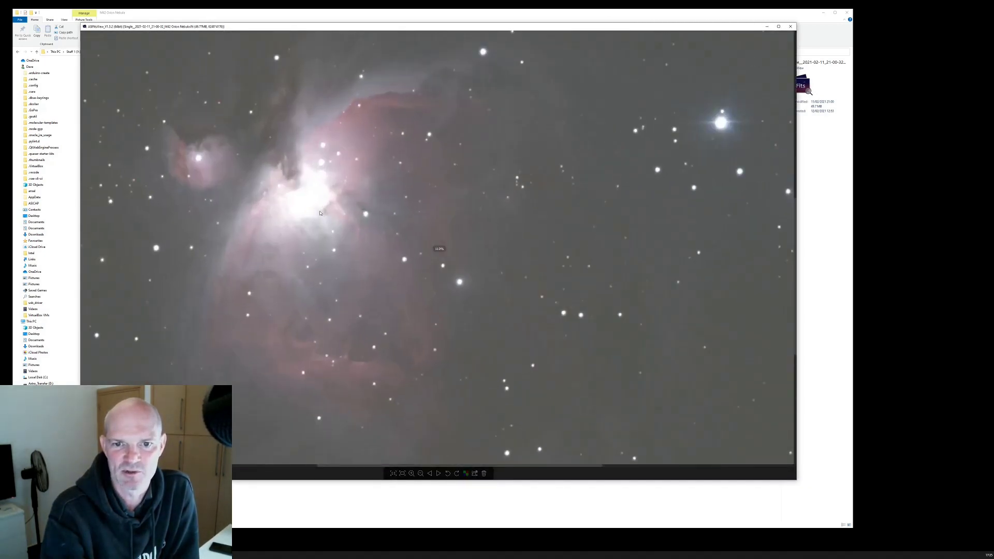
pyautogui.scroll(-4, 341, 218)
pyautogui.scroll(2, 505, 251)
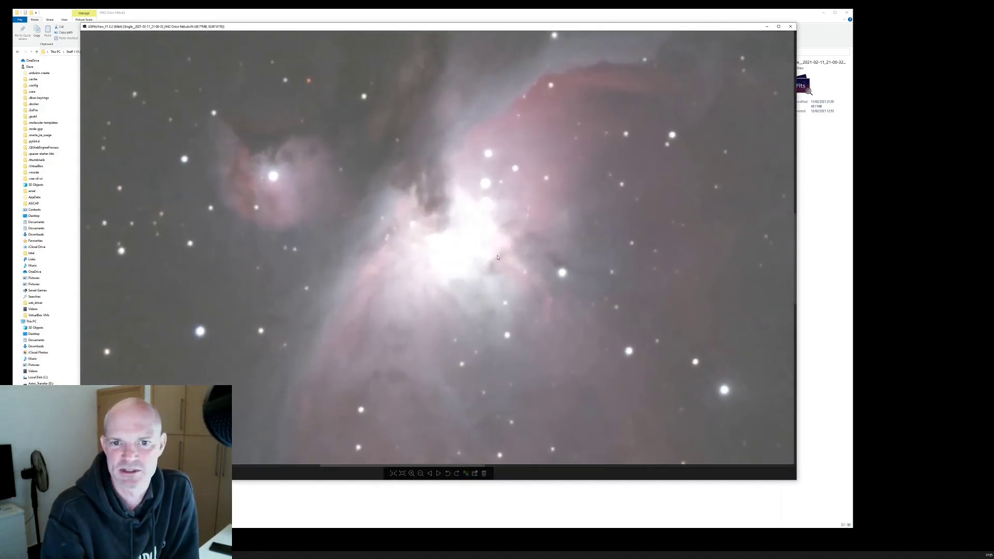
pyautogui.scroll(-5, 471, 252)
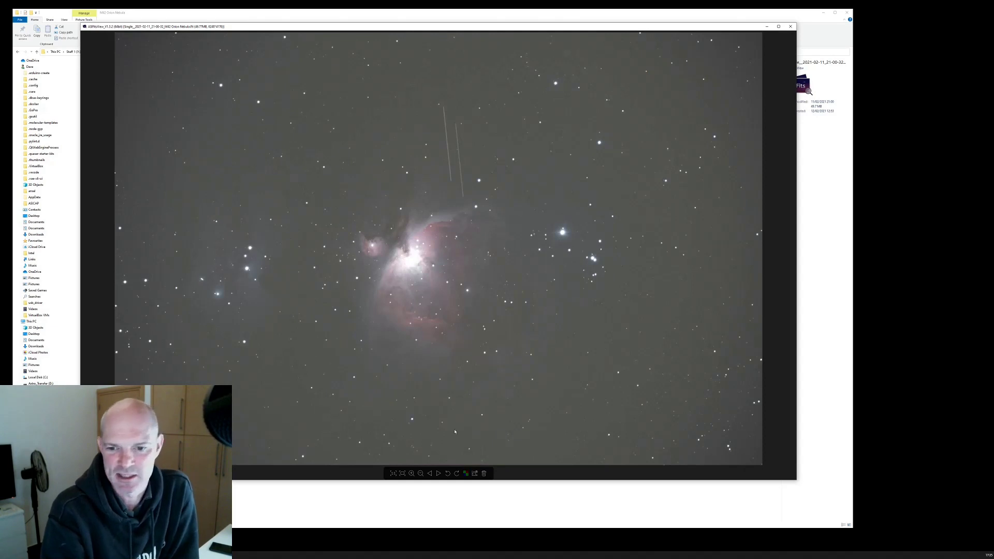
# Step to the next M42 single frame and close ASIFitsView
pyautogui.click(438, 475)
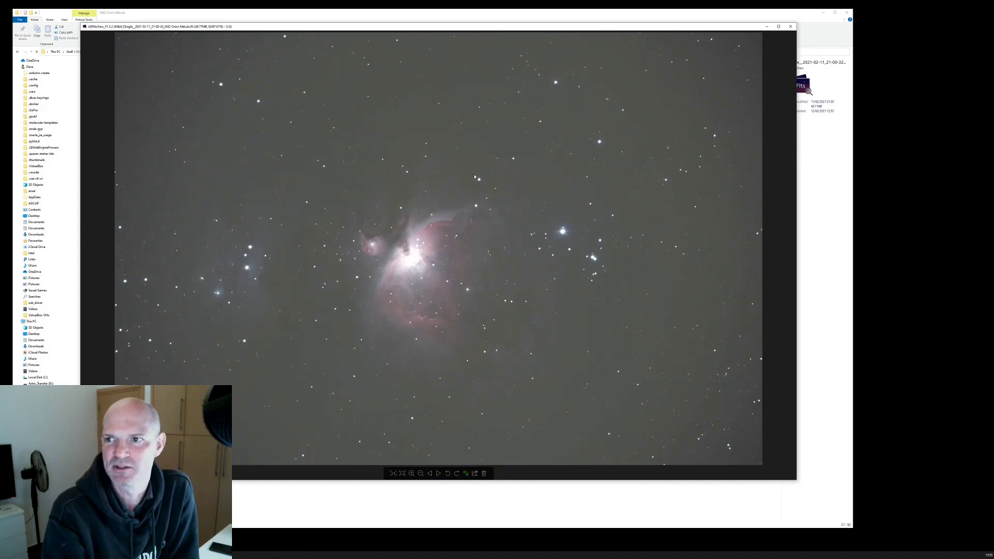
pyautogui.moveTo(782, 40)
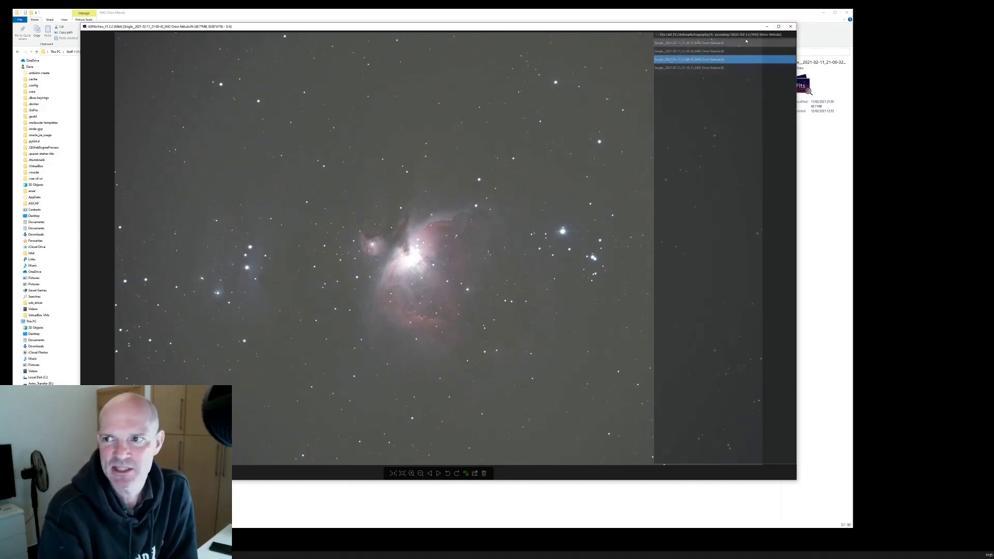
pyautogui.click(791, 26)
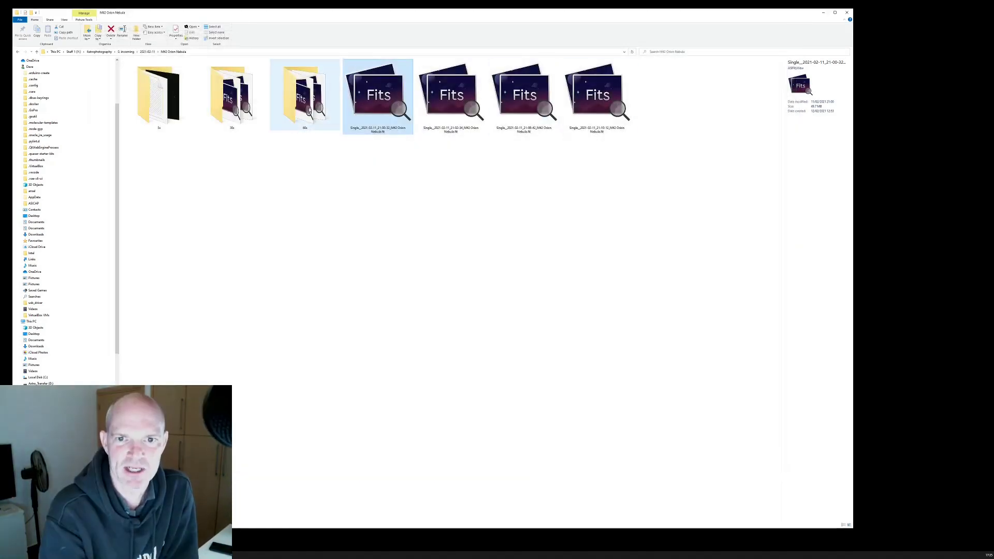
# Open the first sub in the 60s folder and step through the next three 60-second frames
pyautogui.doubleClick(309, 109)
pyautogui.click(178, 69)
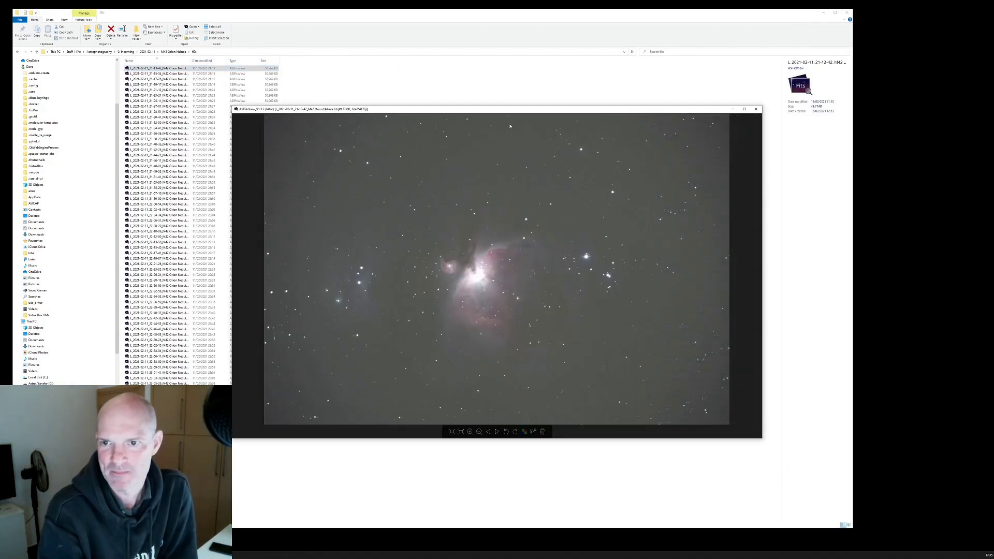
pyautogui.moveTo(500, 111); pyautogui.dragTo(413, 68)
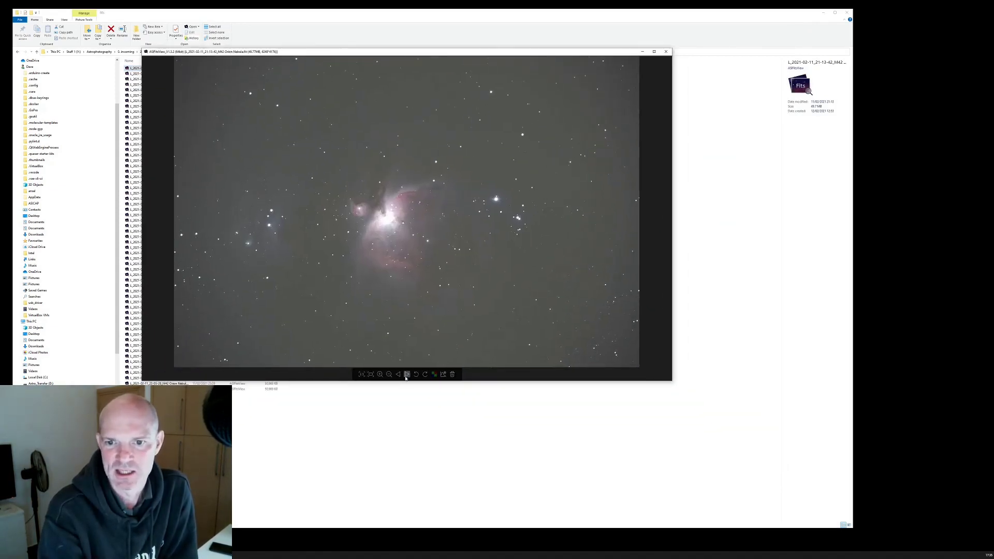
pyautogui.click(408, 375)
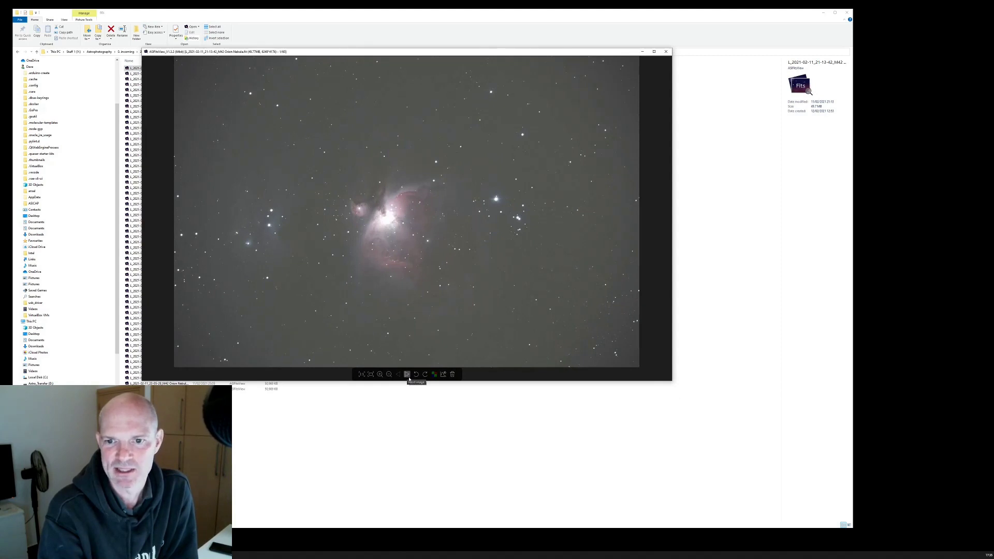
pyautogui.click(408, 378)
pyautogui.click(409, 377)
# Enlarge the viewer, zoom between 50% and 200% and pan across the bright core, then close it
pyautogui.moveTo(672, 382); pyautogui.dragTo(772, 475)
pyautogui.scroll(2, 497, 342)
pyautogui.scroll(1, 497, 341)
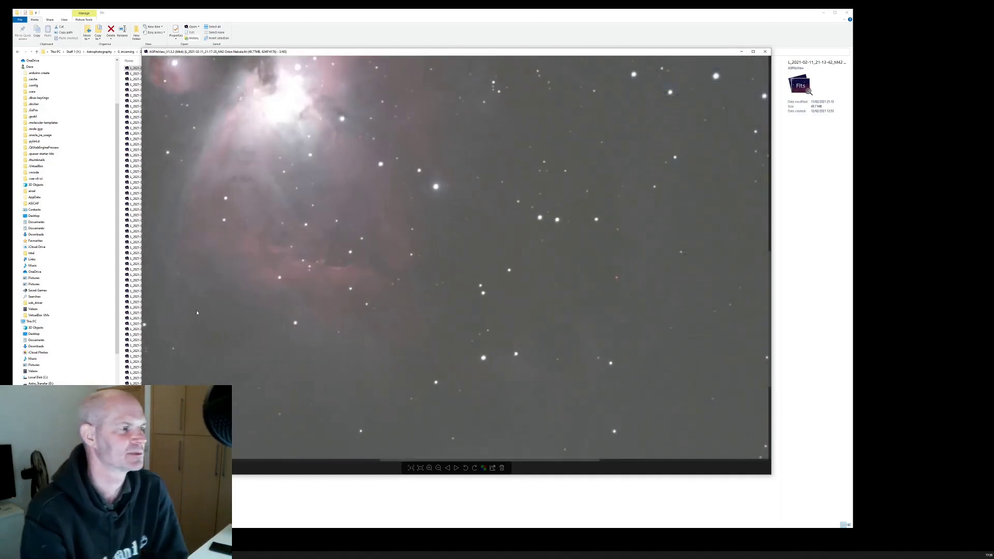
pyautogui.scroll(-2, 289, 275)
pyautogui.scroll(3, 357, 193)
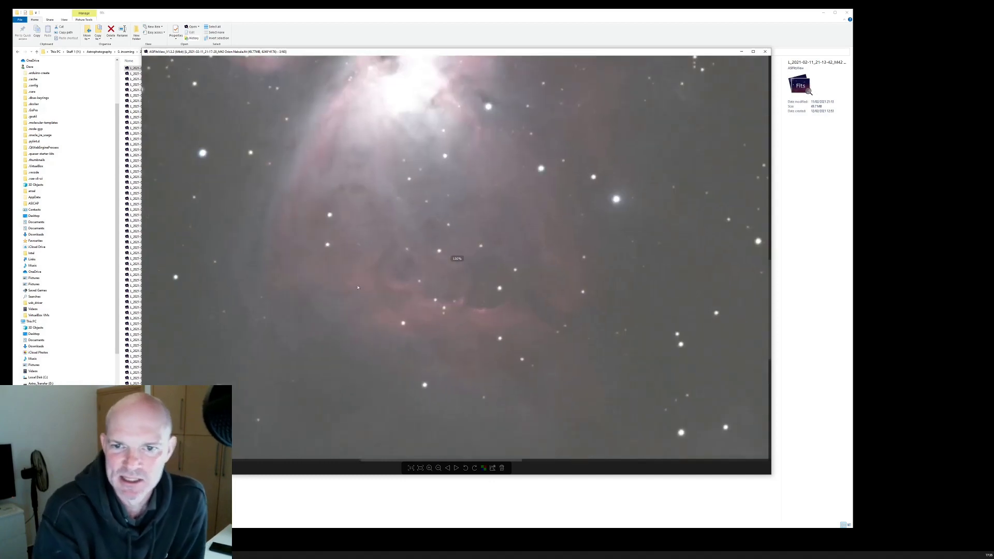
pyautogui.moveTo(358, 193); pyautogui.dragTo(405, 338)
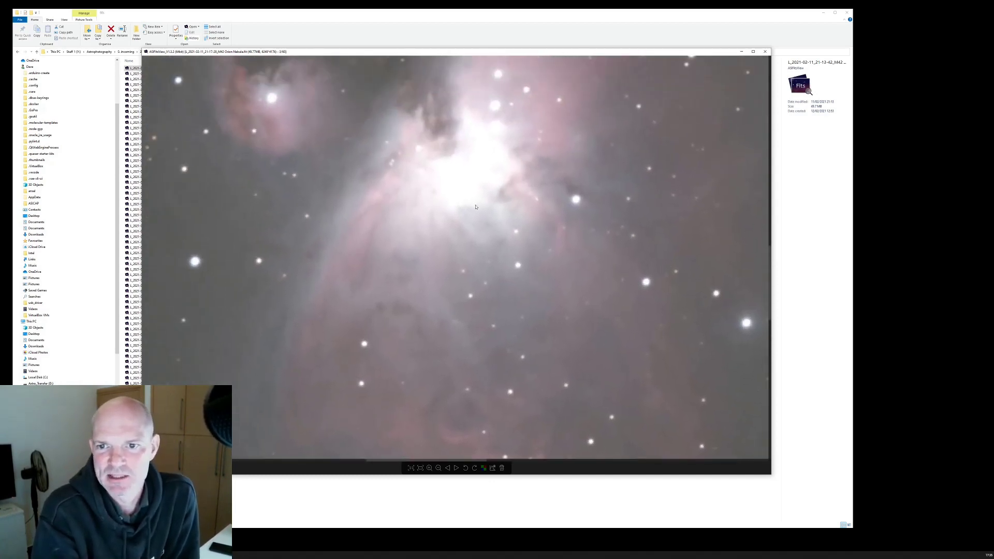
pyautogui.scroll(-4, 451, 250)
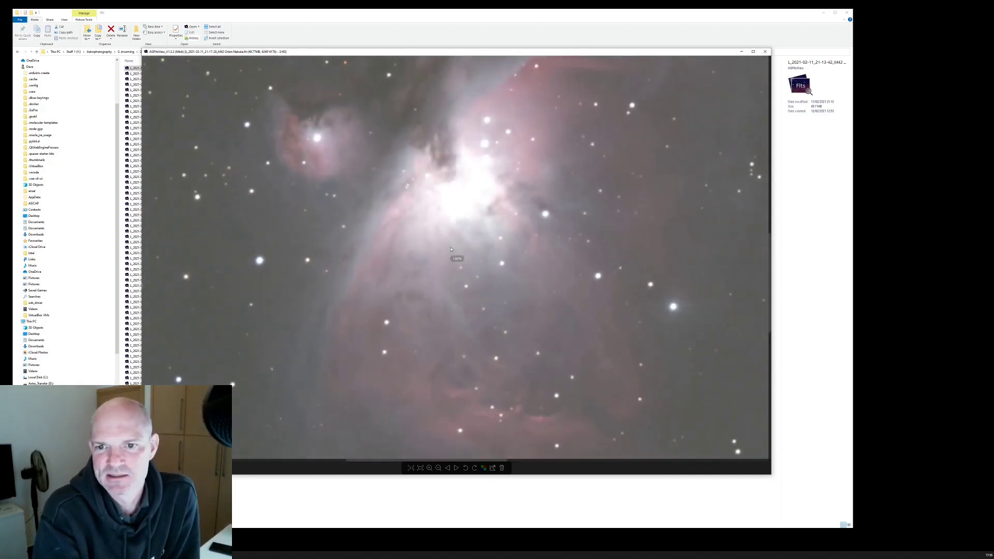
pyautogui.scroll(4, 450, 250)
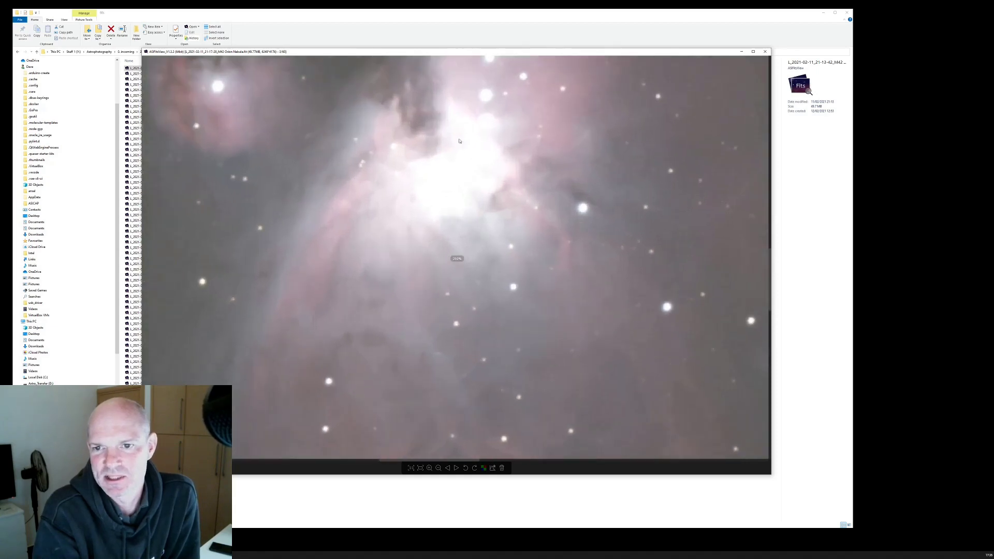
pyautogui.scroll(-4, 460, 151)
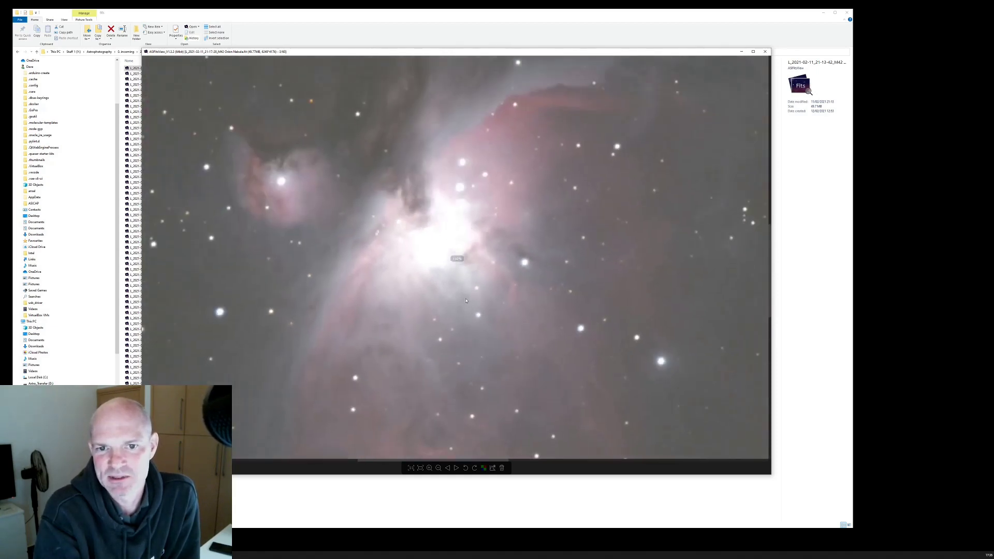
pyautogui.scroll(-1, 467, 295)
pyautogui.scroll(-2, 457, 287)
pyautogui.moveTo(724, 88)
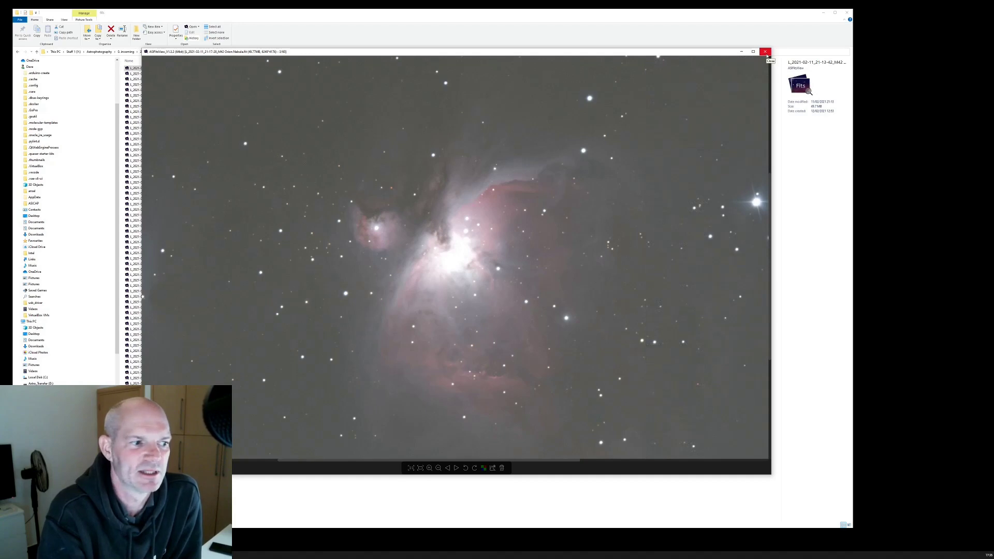
pyautogui.click(766, 52)
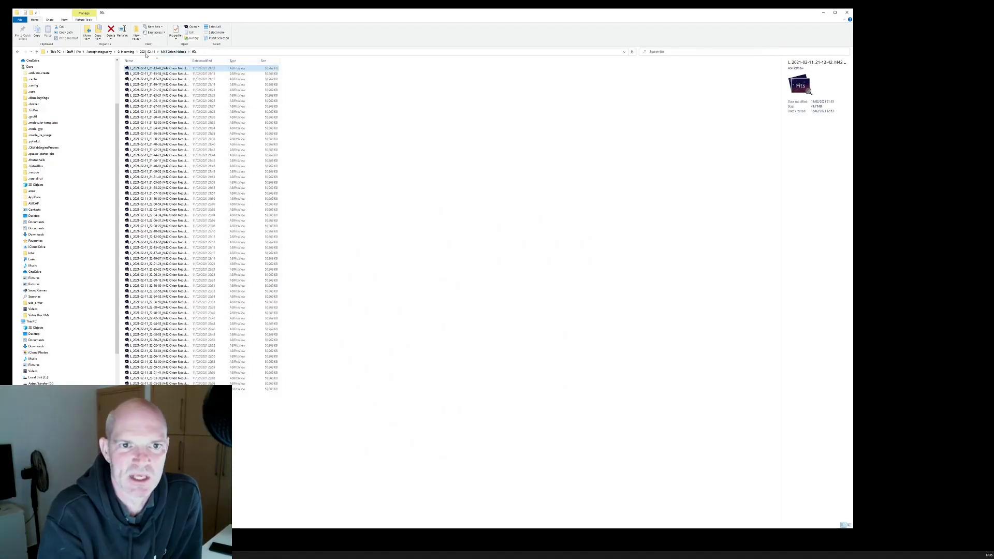
# Navigate from 2021-02-11 to M42 Orion Nebula > 30s and open the second 30-second sub
pyautogui.click(151, 52)
pyautogui.doubleClick(156, 79)
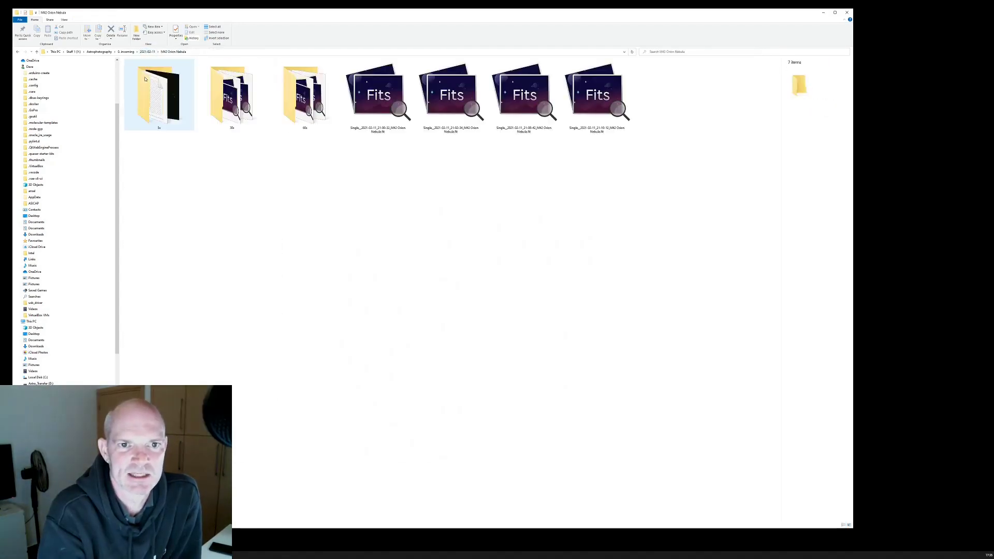
pyautogui.doubleClick(241, 101)
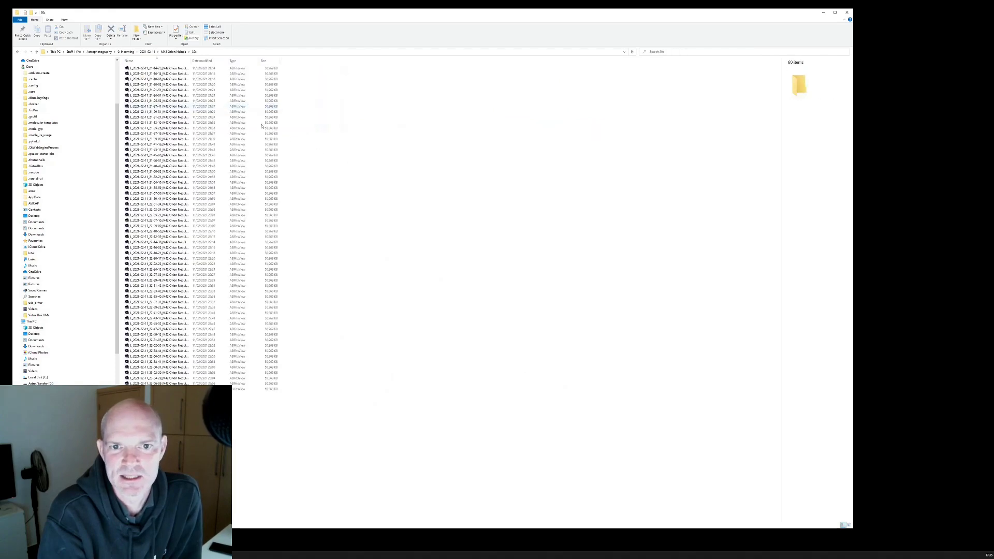
pyautogui.doubleClick(180, 74)
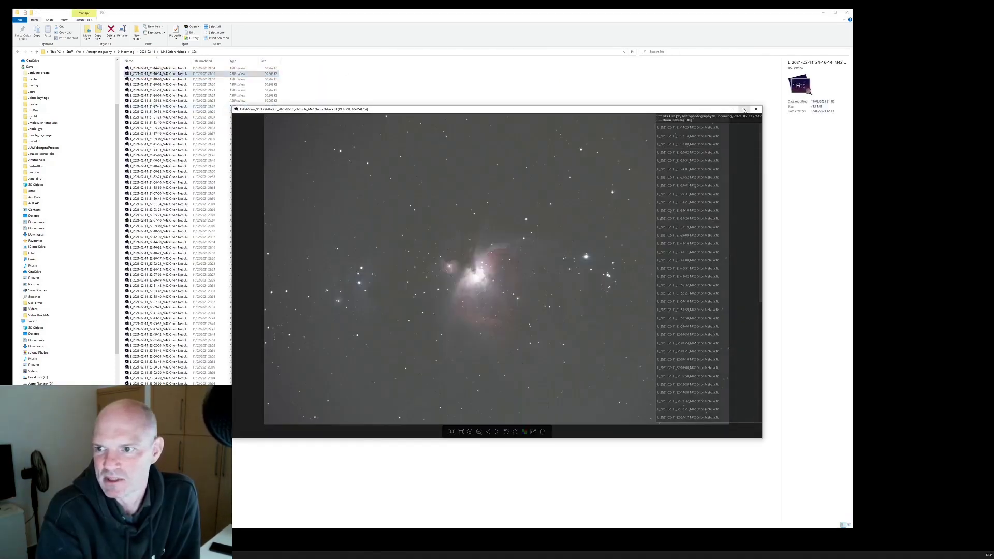
# Maximise the viewer, zoom in and out on the 30-second sub, then close it with Esc
pyautogui.click(745, 109)
pyautogui.scroll(4, 443, 231)
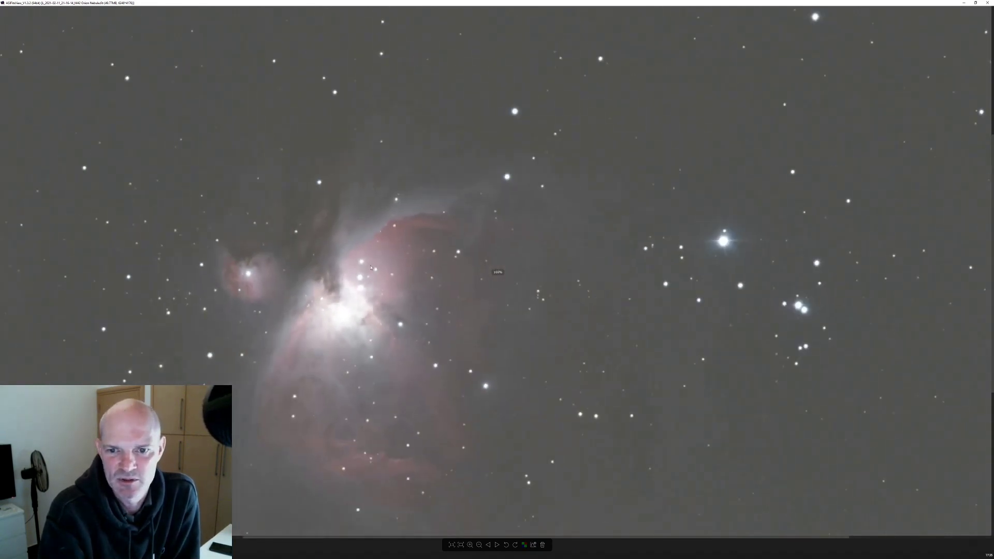
pyautogui.scroll(-2, 238, 265)
pyautogui.scroll(6, 194, 285)
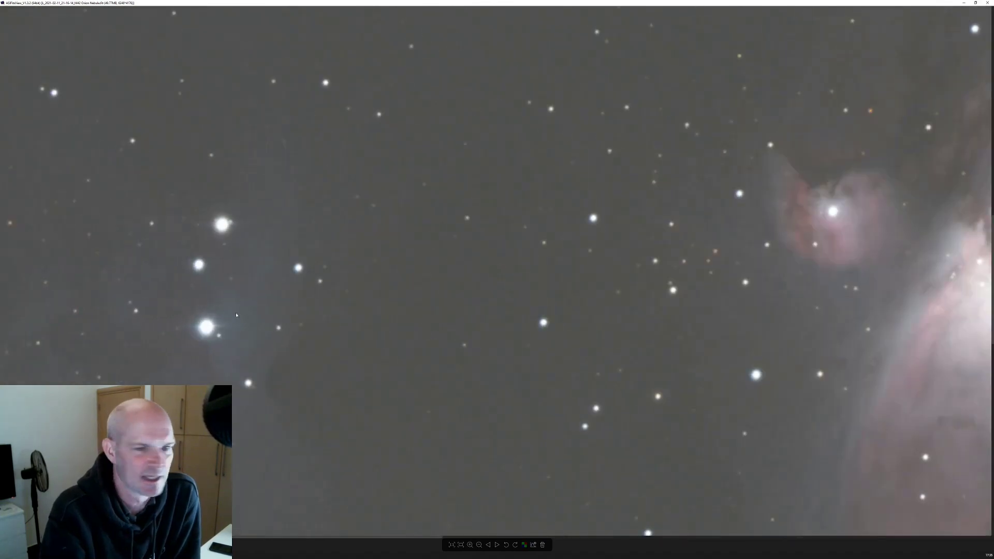
pyautogui.scroll(-6, 201, 307)
pyautogui.scroll(3, 471, 275)
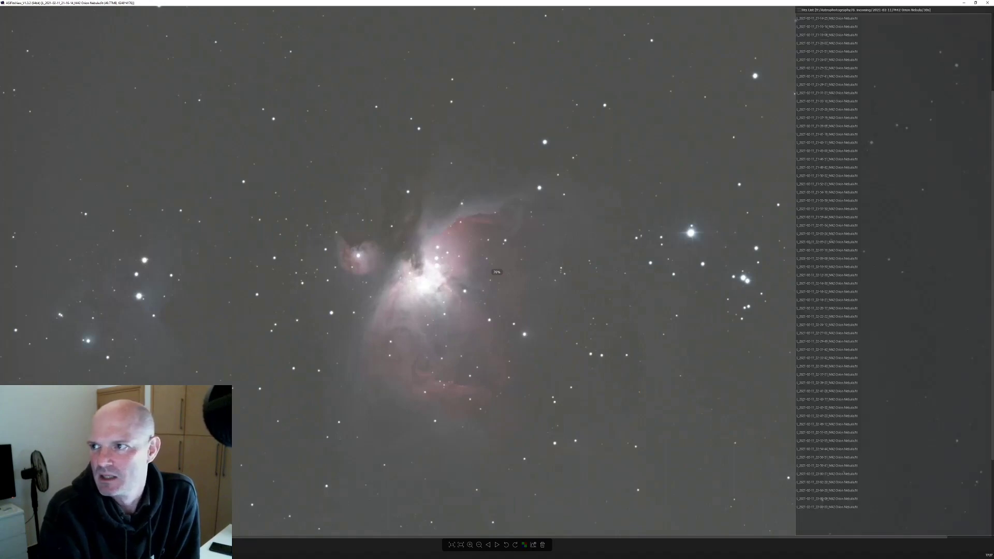
pyautogui.press('Escape')
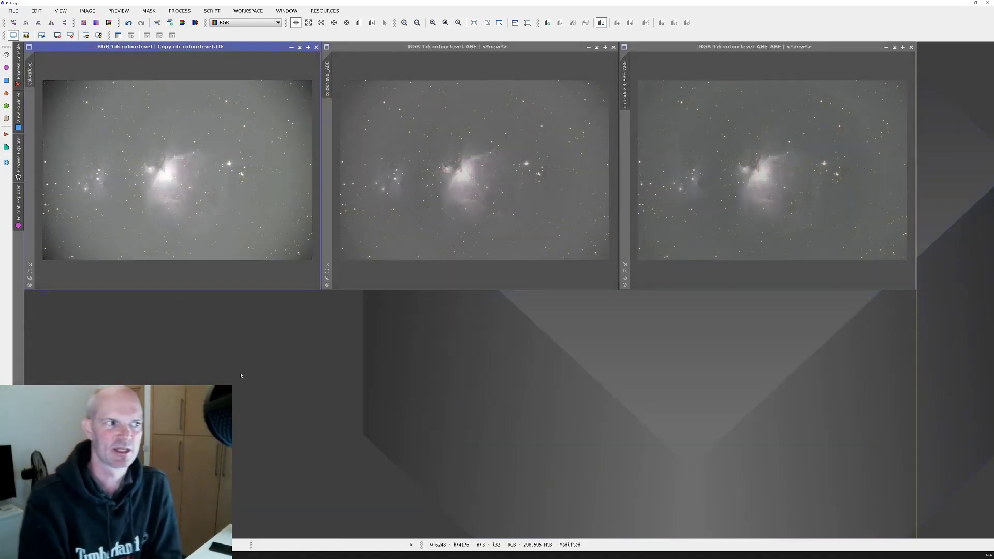
# Zoom the colourlevel view in and out to compare its vignetting with colourlevel_ABE and colourlevel_ABE_ABE
pyautogui.scroll(-4, 178, 187)
pyautogui.scroll(9, 179, 186)
pyautogui.scroll(-2, 189, 170)
pyautogui.scroll(4, 169, 187)
pyautogui.scroll(-4, 219, 258)
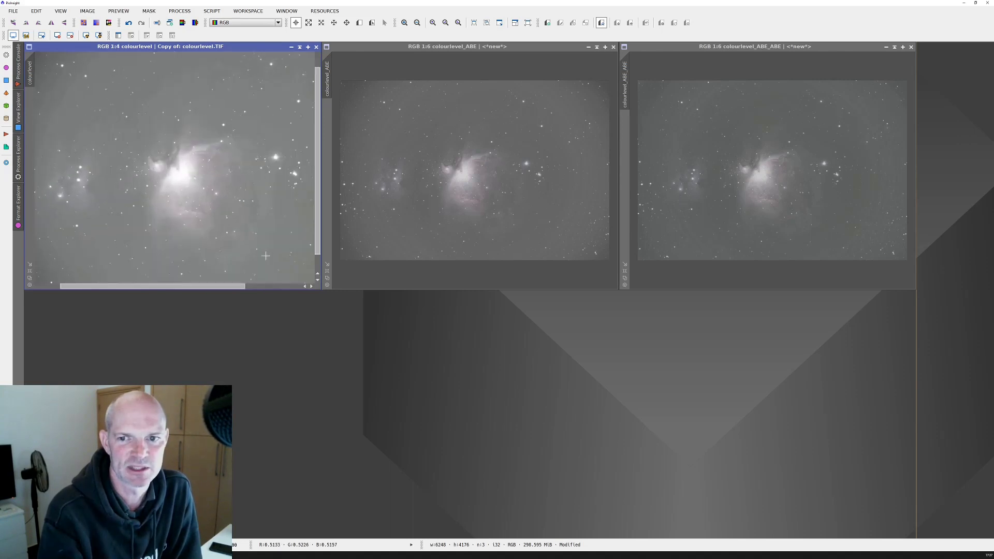
pyautogui.scroll(1, 221, 216)
pyautogui.scroll(-6, 223, 217)
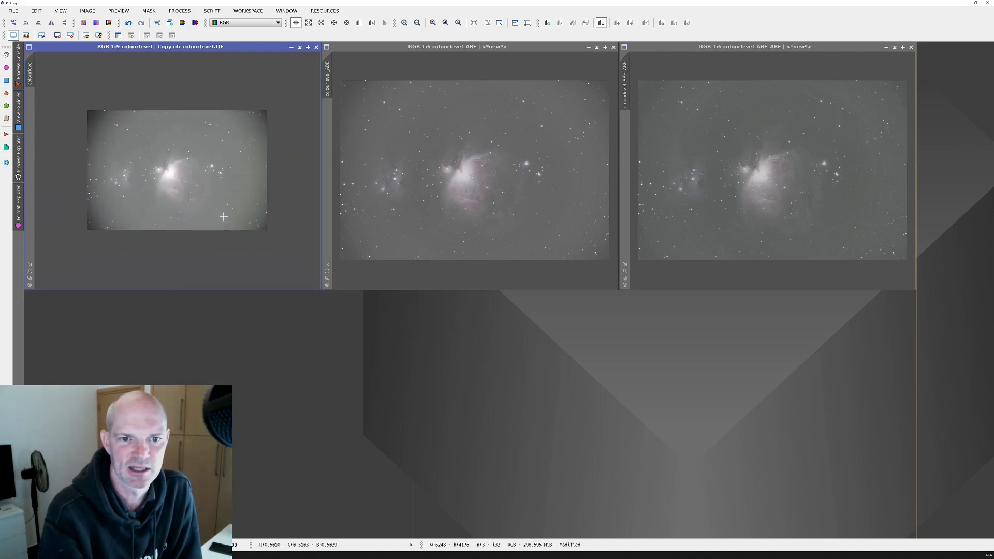
pyautogui.scroll(3, 223, 217)
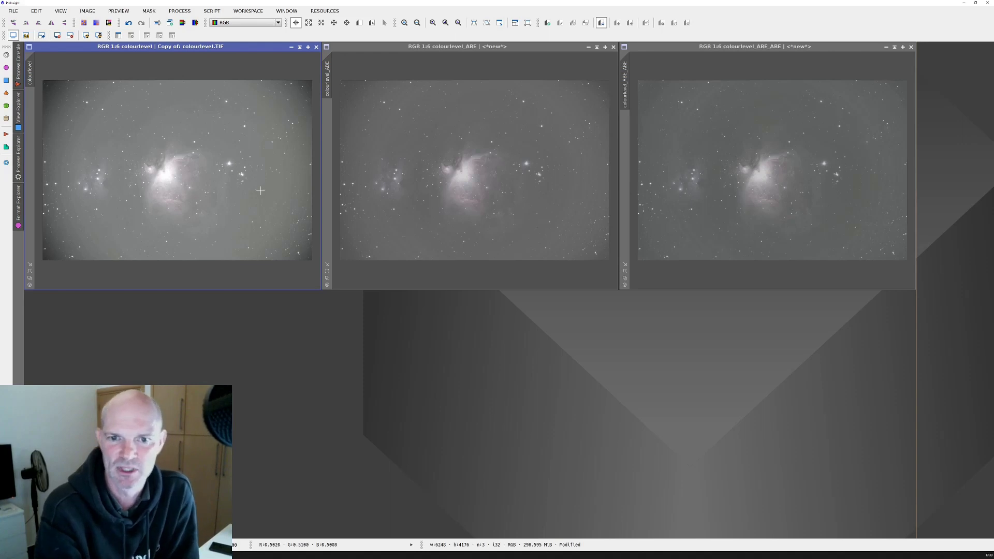
pyautogui.scroll(1, 249, 192)
pyautogui.scroll(-3, 242, 195)
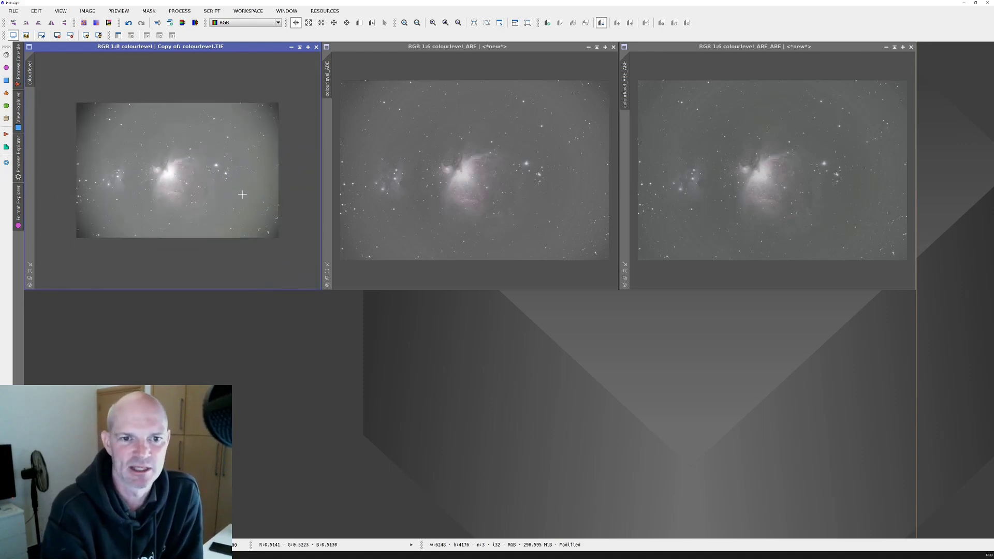
pyautogui.scroll(-1, 242, 194)
pyautogui.scroll(2, 242, 193)
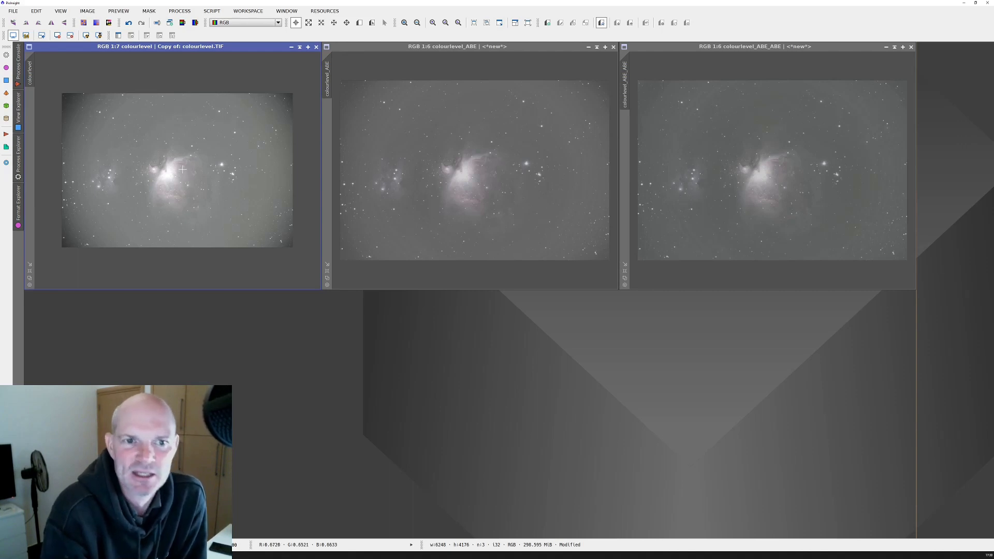
pyautogui.scroll(1, 182, 169)
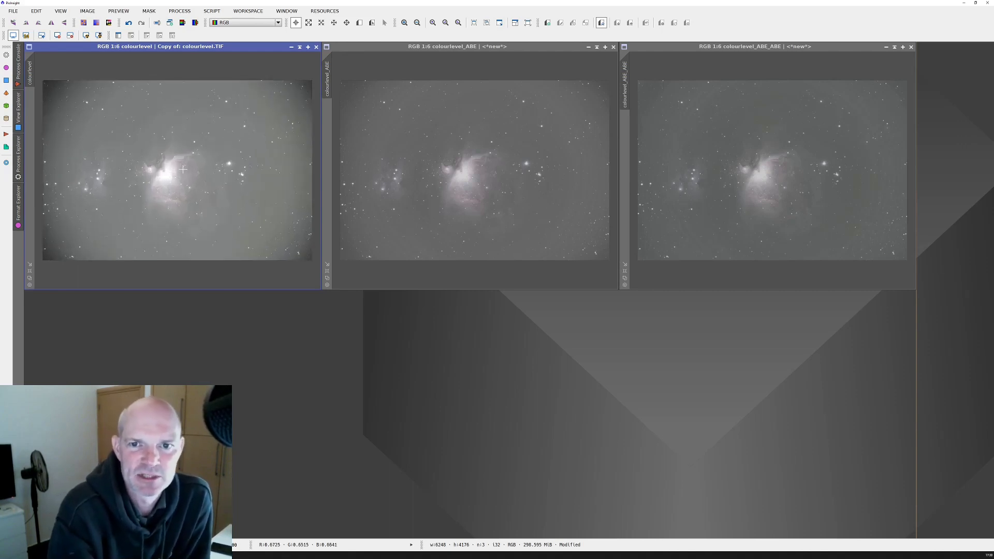
# Activate colourlevel_ABE, then zoom colourlevel_2_ABE_DBE_DBE between 1:4 and 1:1 to check its even background
pyautogui.click(392, 165)
pyautogui.scroll(-1, 392, 166)
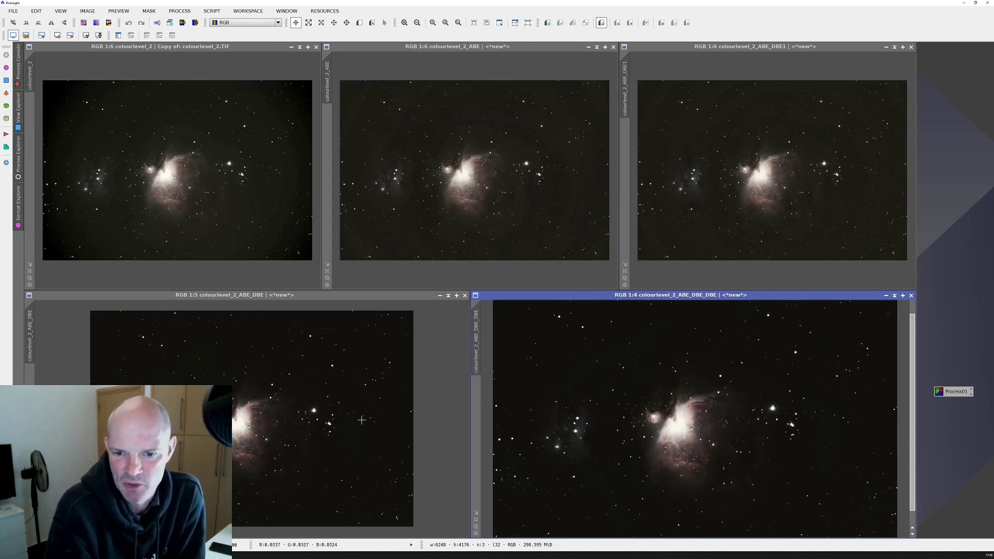
pyautogui.scroll(-1, 642, 438)
pyautogui.scroll(2, 642, 438)
pyautogui.scroll(2, 673, 439)
pyautogui.scroll(-1, 709, 439)
pyautogui.scroll(1, 709, 440)
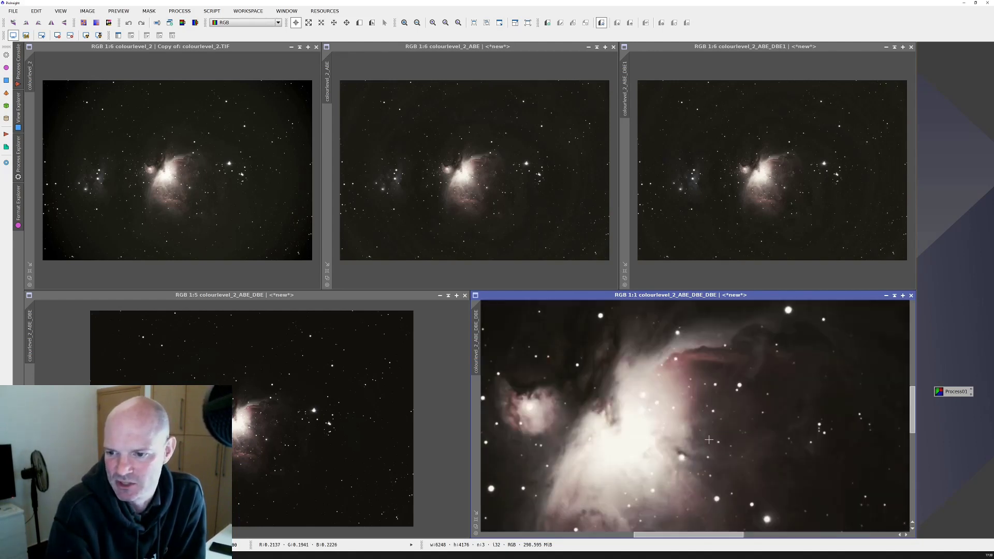
pyautogui.scroll(-1, 617, 445)
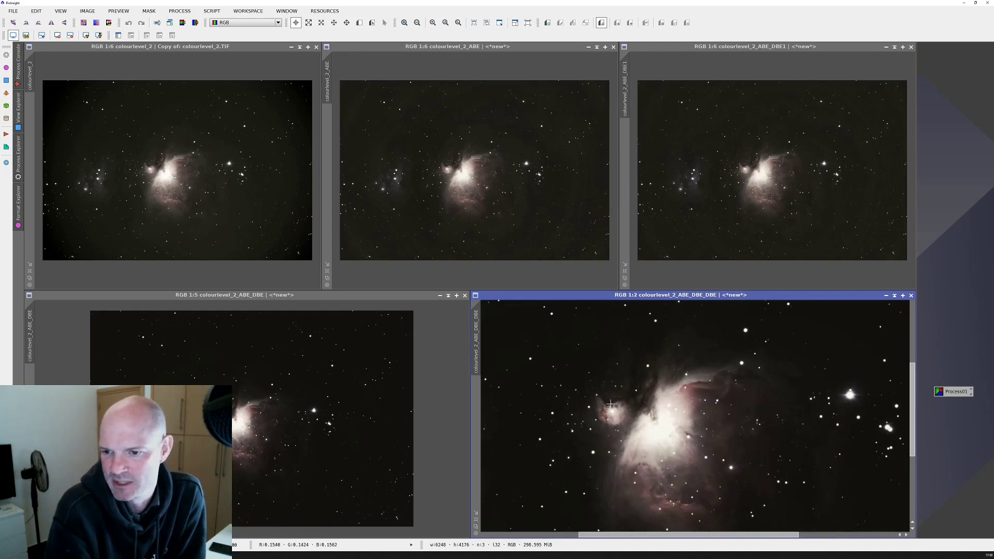
pyautogui.scroll(1, 611, 403)
pyautogui.scroll(-3, 614, 402)
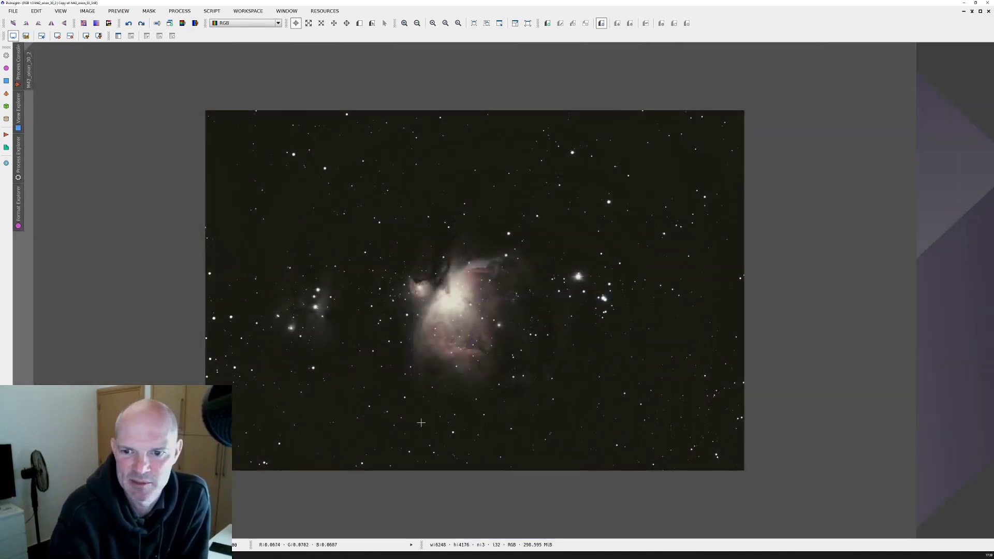
# Zoom in and out on the M42_orion_30_2 view to check the nebula's detail
pyautogui.scroll(-1, 471, 357)
pyautogui.scroll(1, 470, 358)
pyautogui.scroll(2, 470, 358)
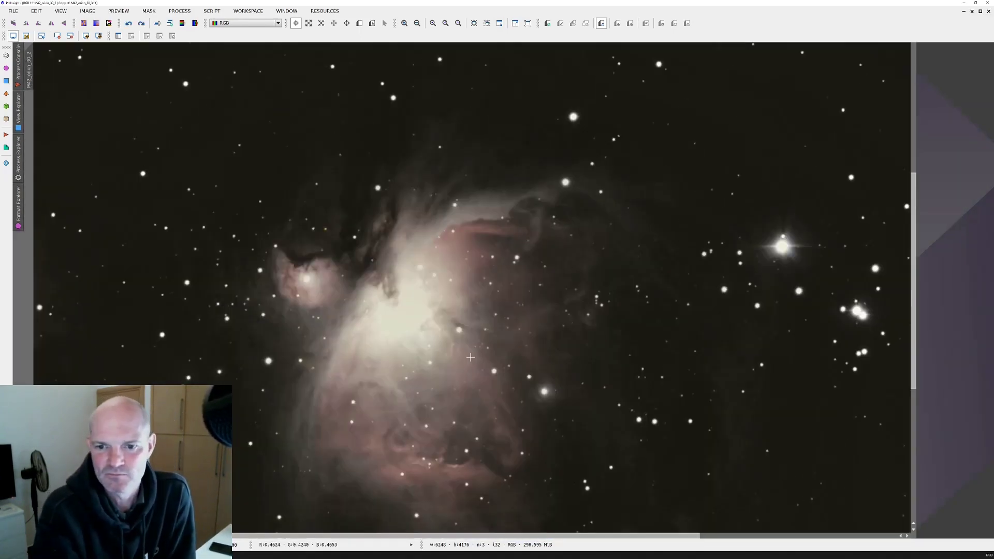
pyautogui.scroll(-1, 470, 357)
pyautogui.scroll(-1, 487, 376)
pyautogui.scroll(1, 487, 376)
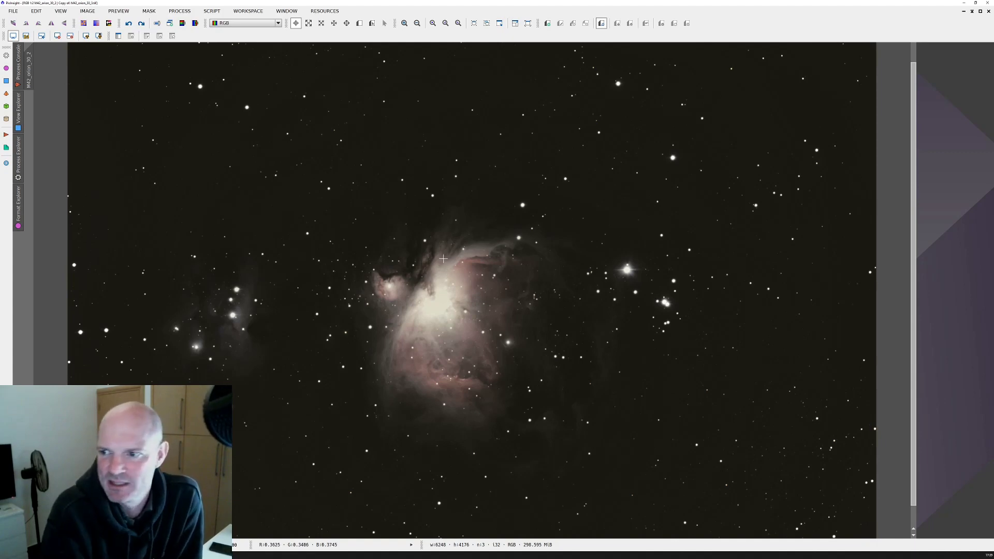
pyautogui.scroll(-1, 423, 243)
pyautogui.scroll(2, 424, 243)
pyautogui.scroll(-3, 422, 244)
pyautogui.scroll(1, 422, 244)
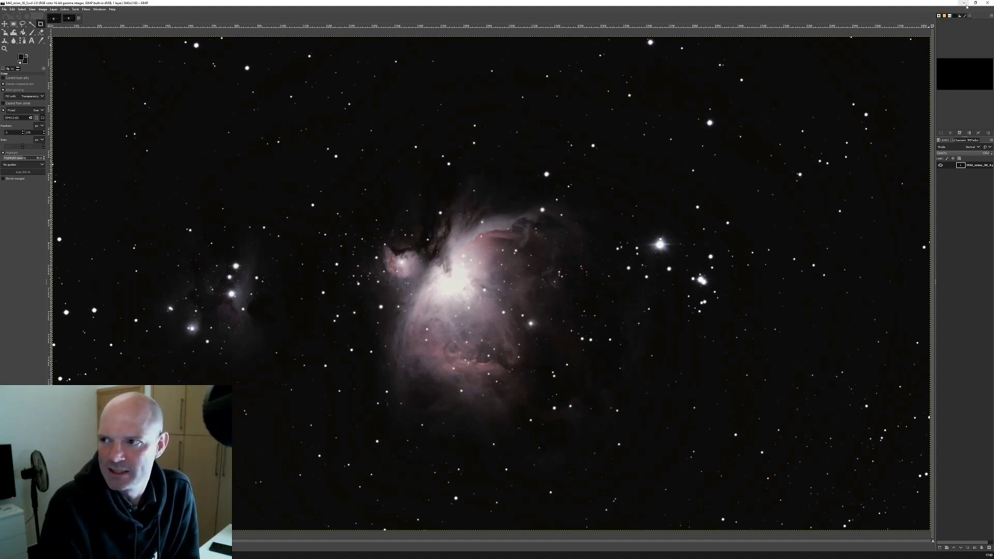
# Minimise GIMP so PixInsight's processed Orion Nebula image shows again
pyautogui.click(965, 5)
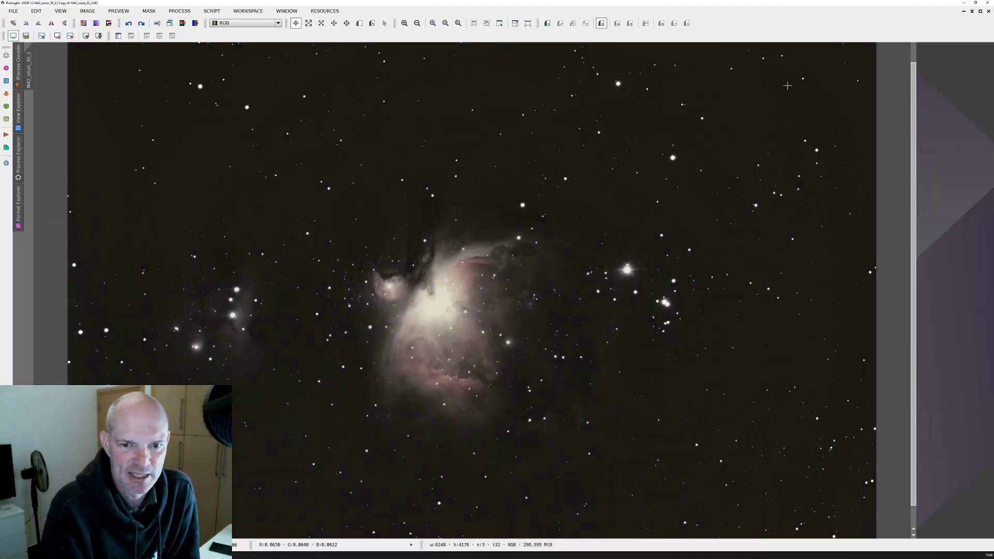
# Minimise PixInsight and open the first FITS sub from the M42 Orion Nebula 5s folder
pyautogui.click(965, 4)
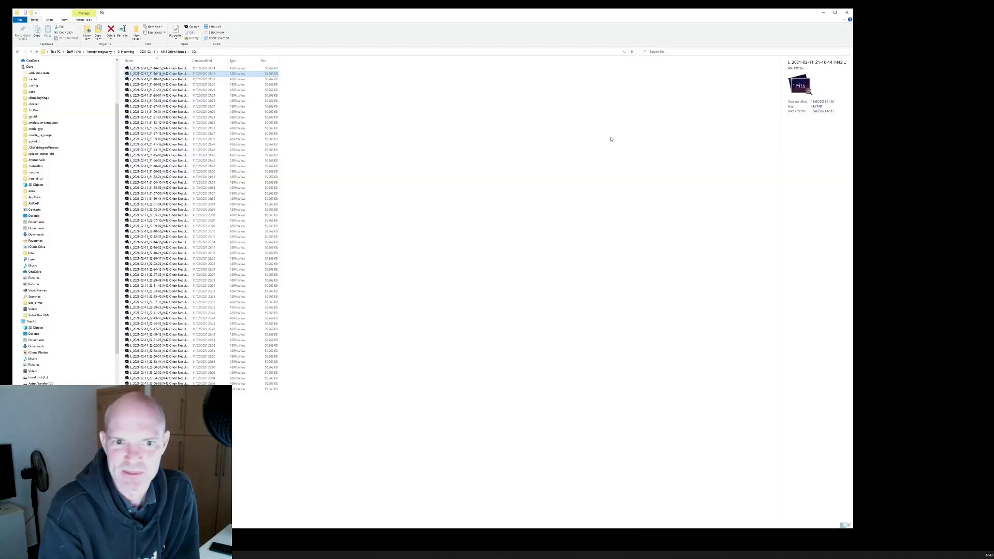
pyautogui.click(174, 52)
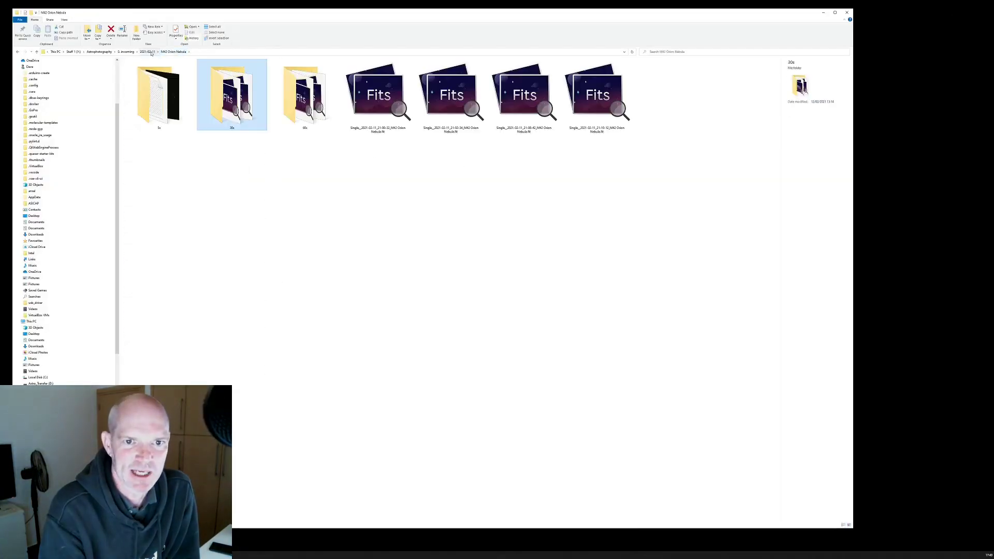
pyautogui.doubleClick(173, 102)
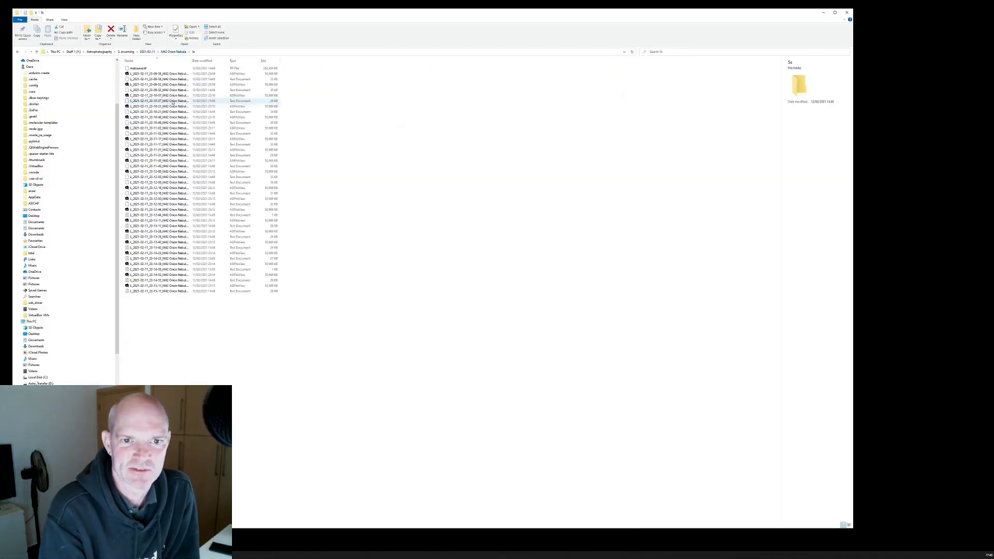
pyautogui.click(156, 76)
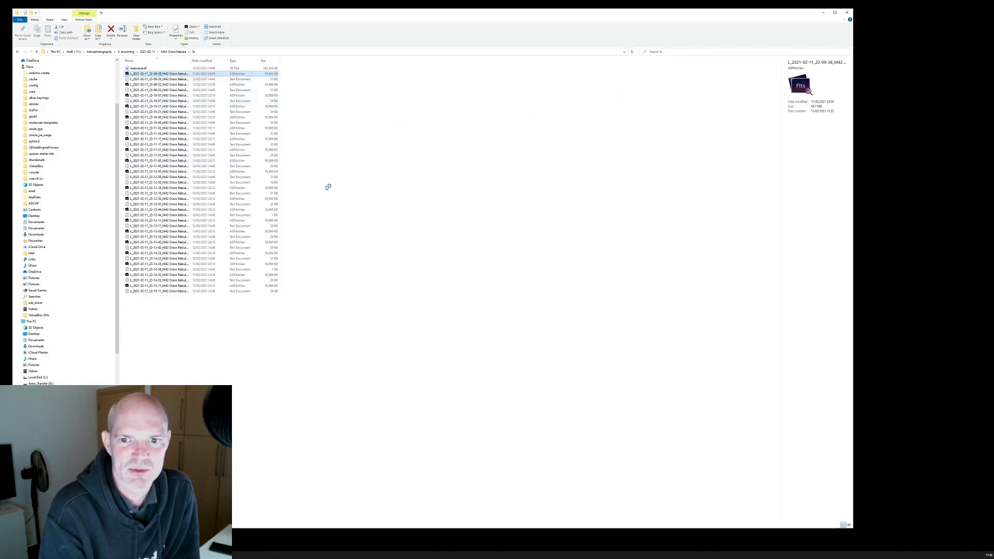
# Zoom in and out on the 5-second sub, then close ASIFitsView
pyautogui.scroll(8, 487, 275)
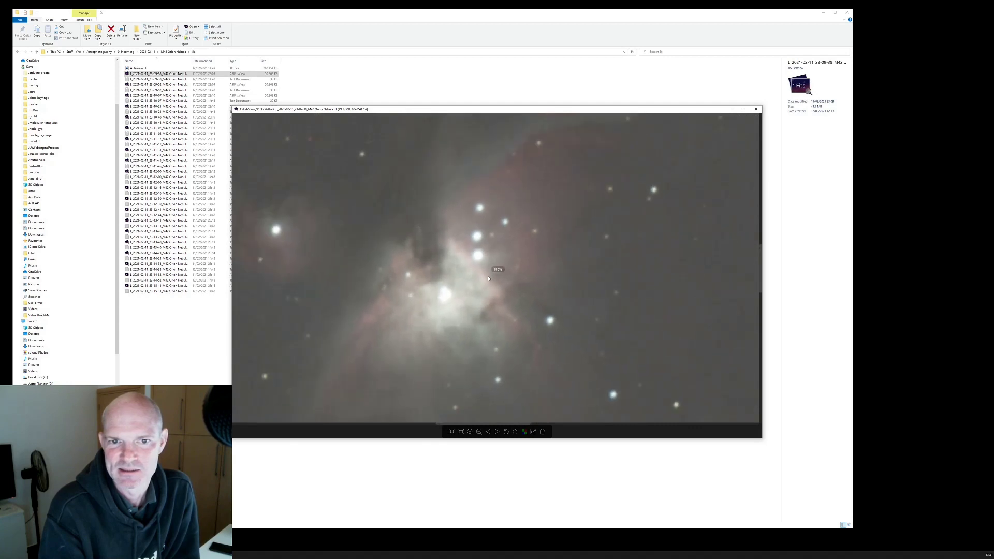
pyautogui.scroll(-2, 488, 272)
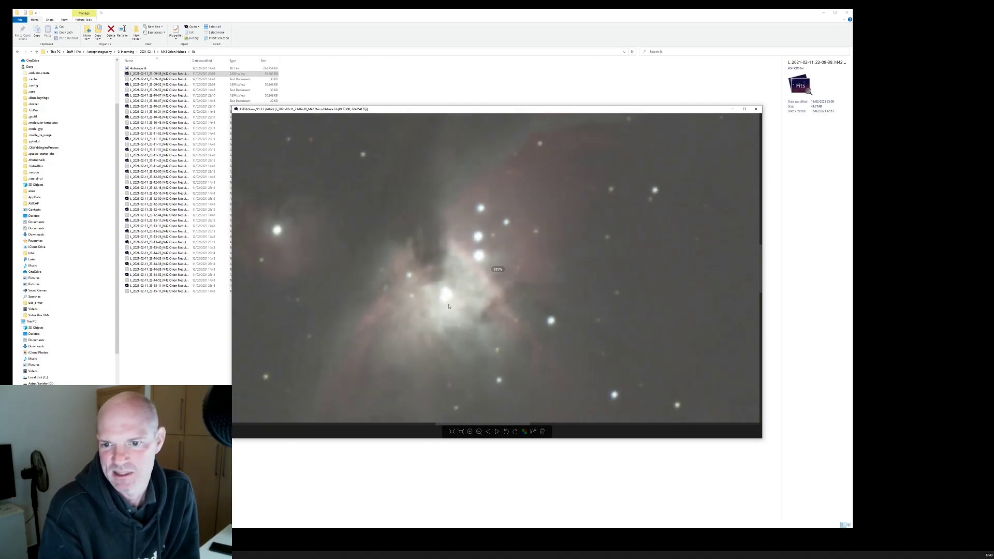
pyautogui.scroll(5, 447, 286)
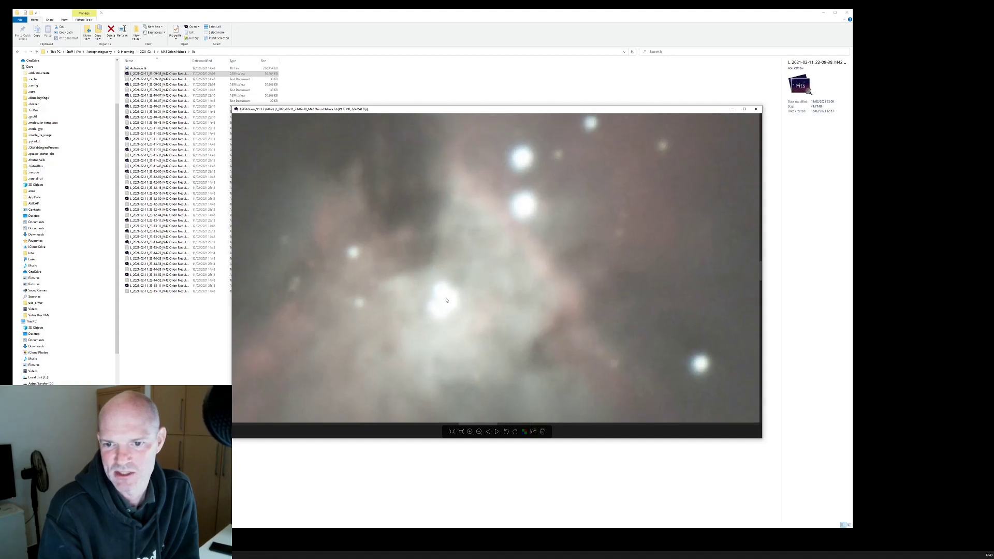
pyautogui.scroll(-2, 443, 299)
pyautogui.scroll(-6, 446, 296)
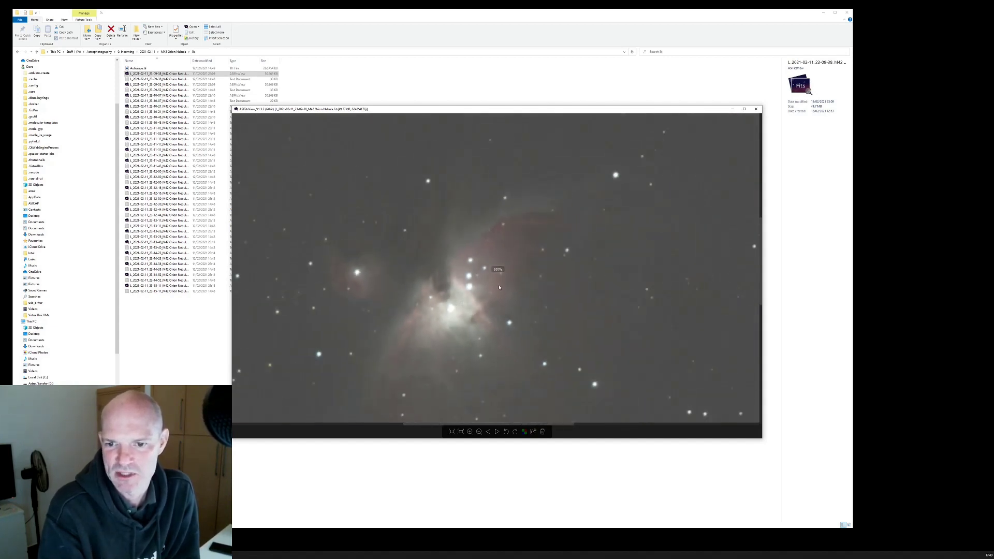
pyautogui.scroll(-1, 460, 275)
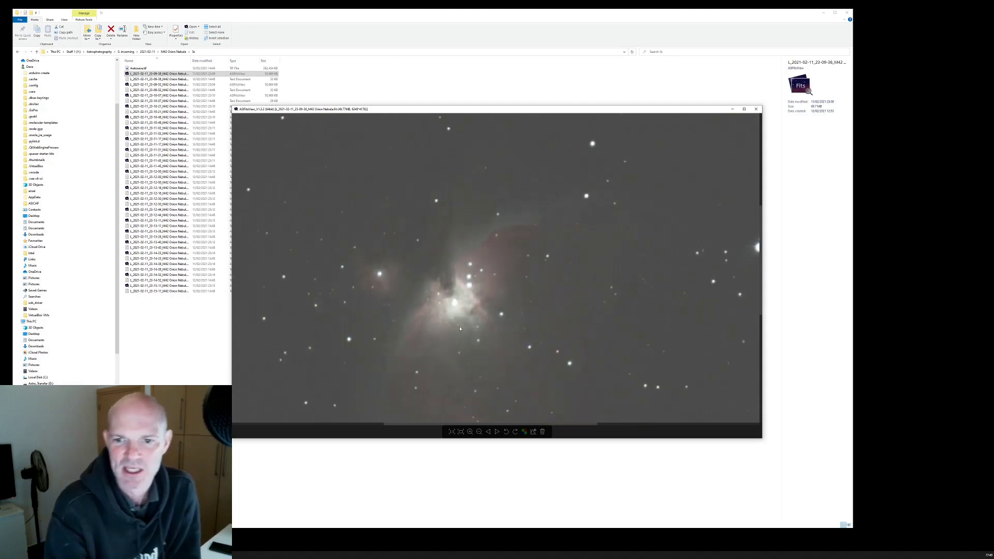
pyautogui.moveTo(732, 145)
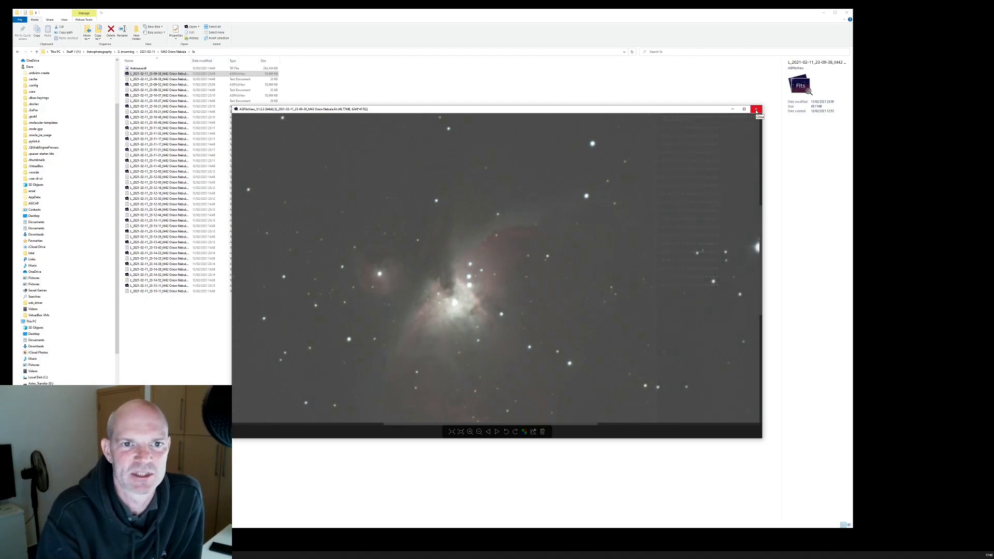
pyautogui.click(756, 110)
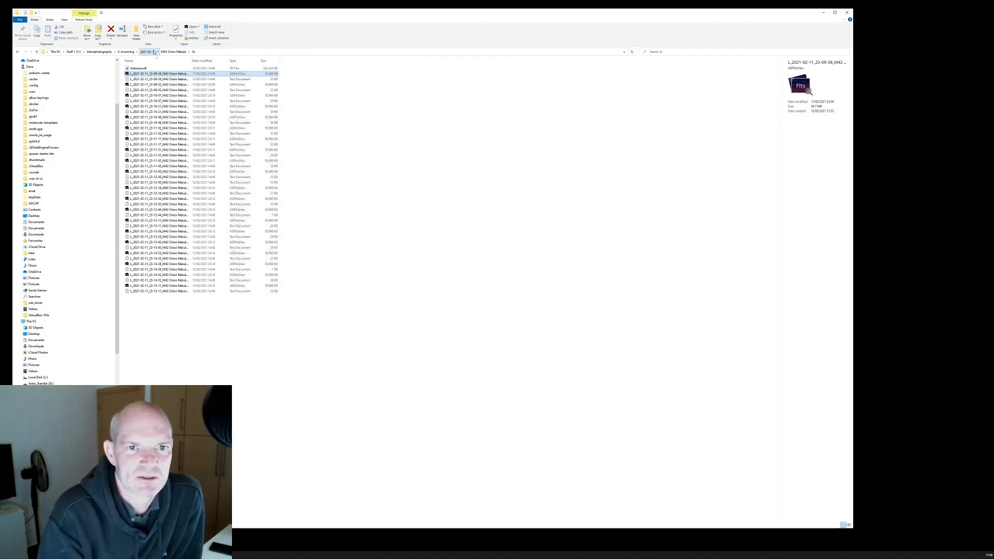
# From 2021-02-11 open the M101 folder, widen the Name column, and open the first M101 .fit sub
pyautogui.click(147, 52)
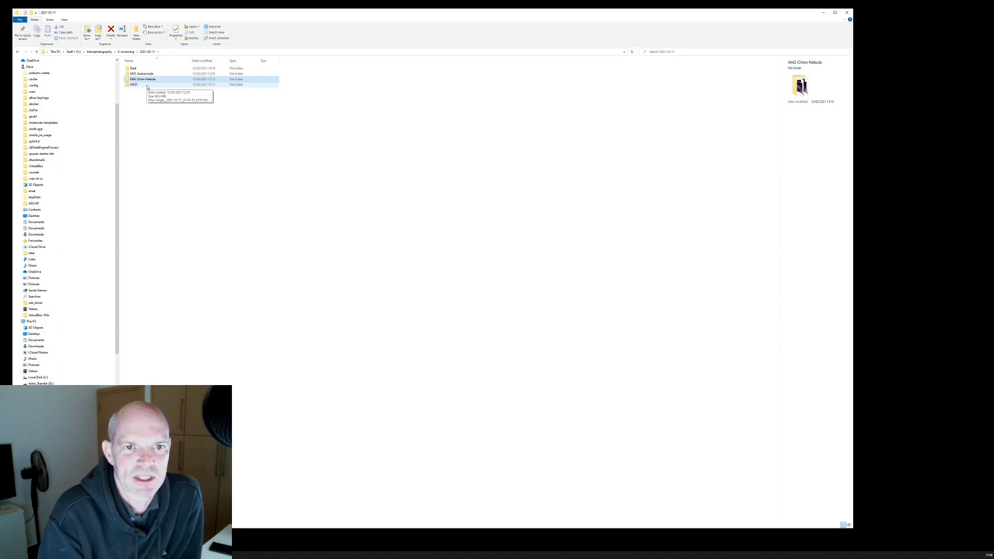
pyautogui.doubleClick(148, 86)
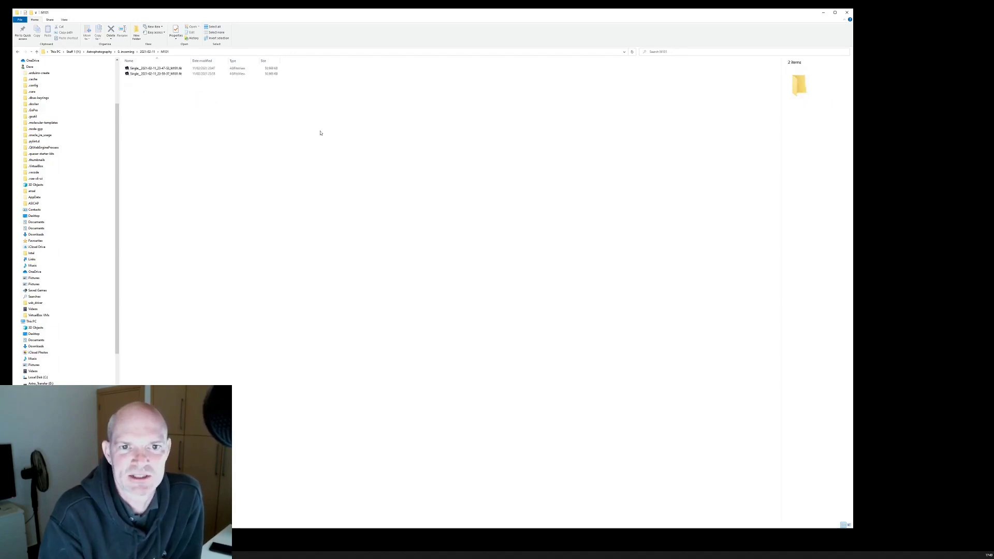
pyautogui.moveTo(191, 60); pyautogui.dragTo(258, 60)
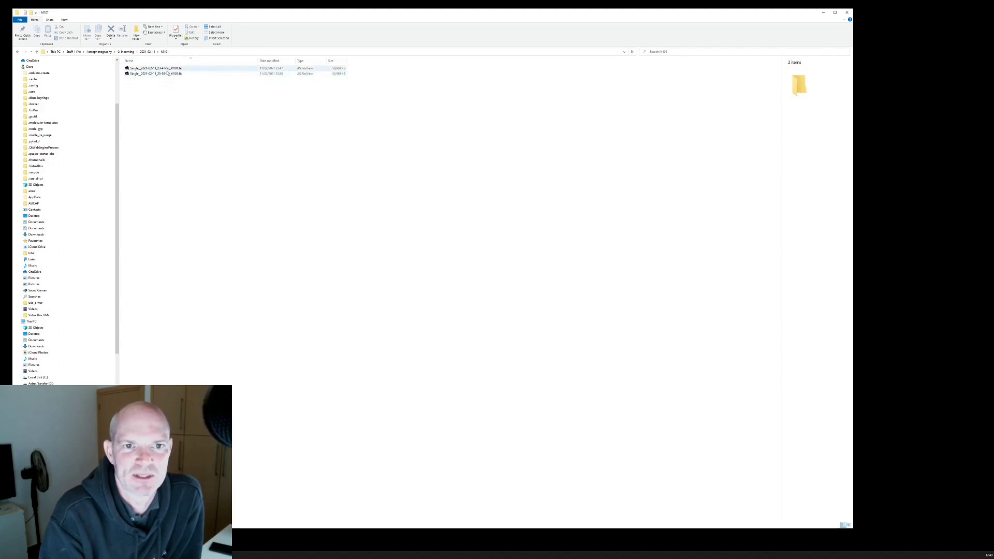
pyautogui.doubleClick(167, 70)
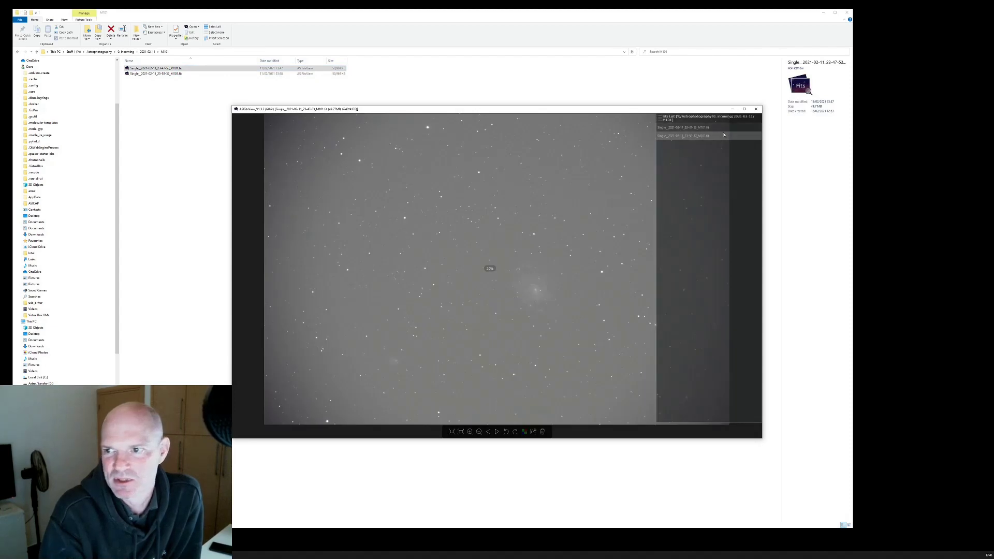
# Maximize ASIFitsView and zoom in on the galaxy in the first M101 sub
pyautogui.click(743, 109)
pyautogui.scroll(3, 712, 133)
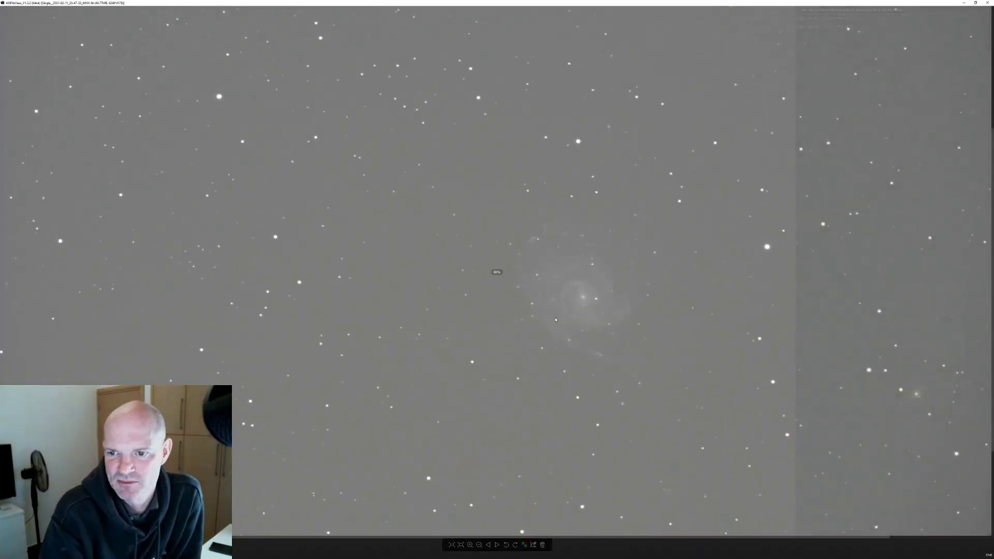
pyautogui.moveTo(576, 256); pyautogui.dragTo(430, 274)
pyautogui.scroll(2, 464, 185)
pyautogui.scroll(1, 464, 185)
pyautogui.scroll(-2, 502, 254)
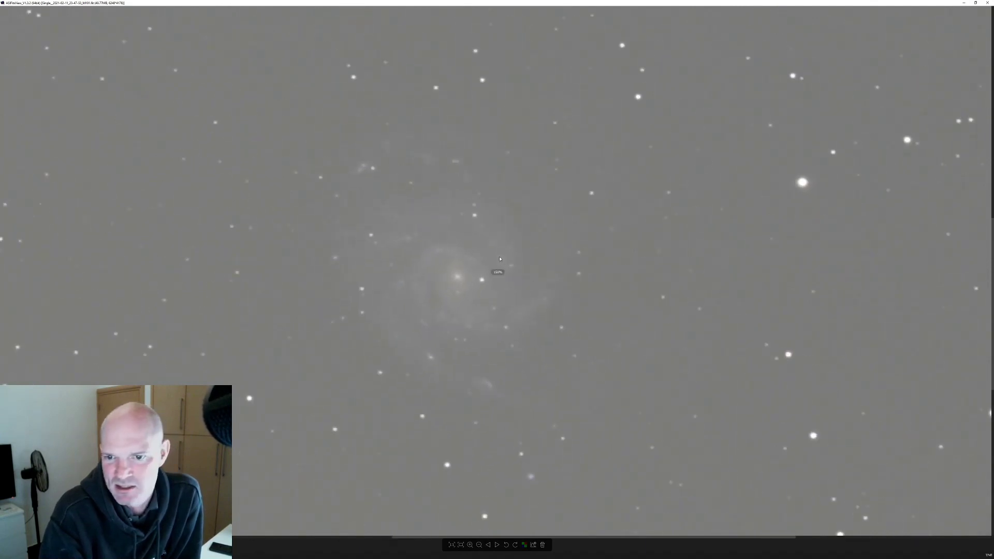
pyautogui.scroll(-4, 438, 275)
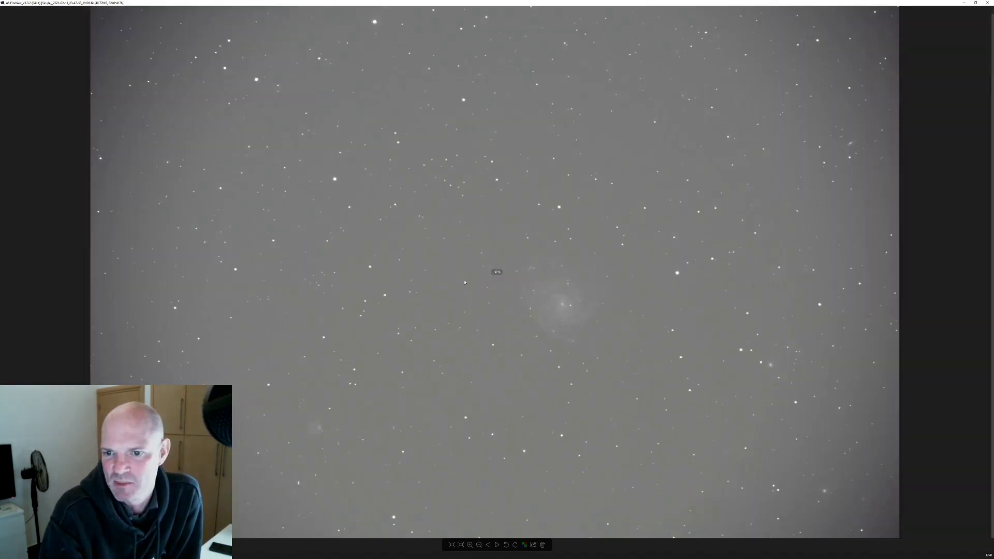
pyautogui.scroll(3, 529, 301)
pyautogui.scroll(2, 529, 302)
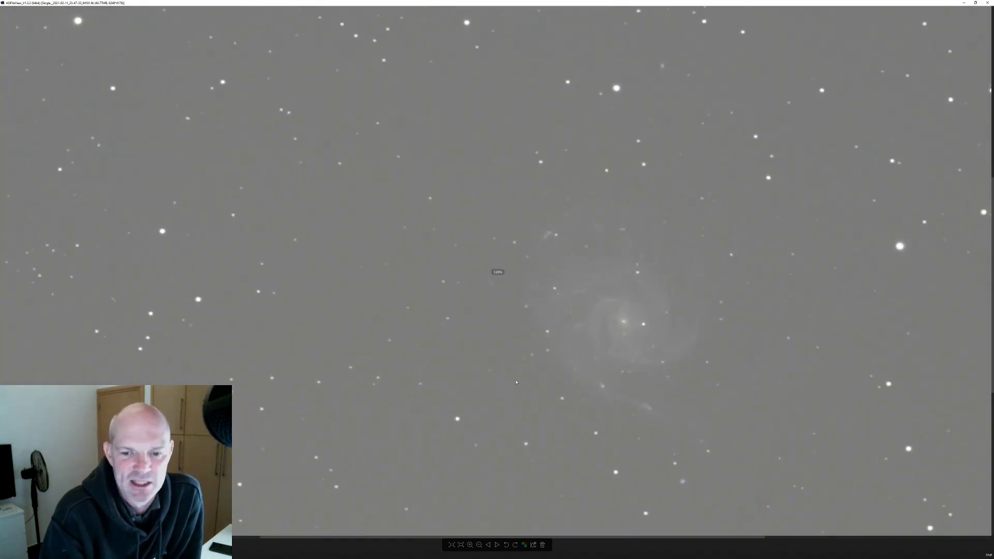
# Advance to the second M101 sub and inspect the galaxy core close up
pyautogui.click(497, 545)
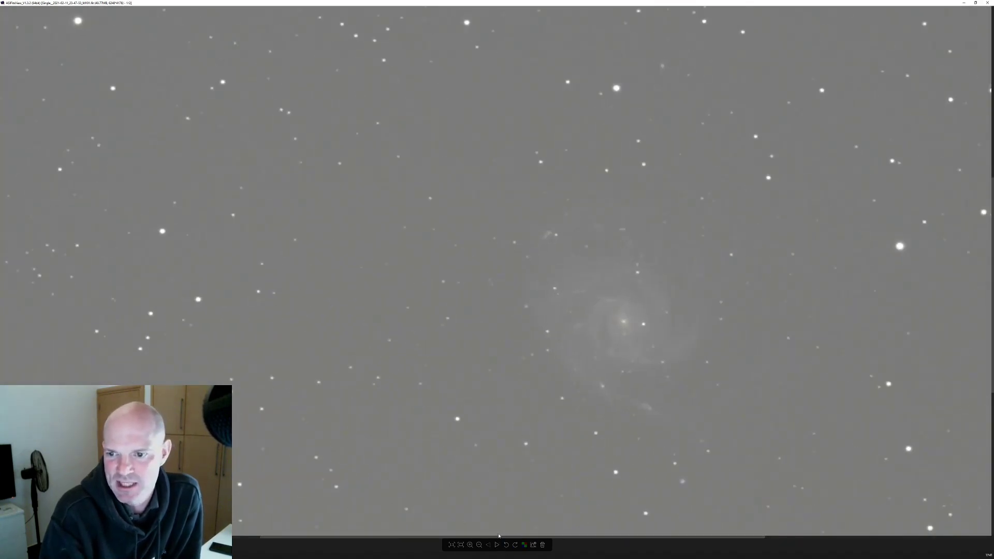
pyautogui.moveTo(580, 390); pyautogui.dragTo(491, 351)
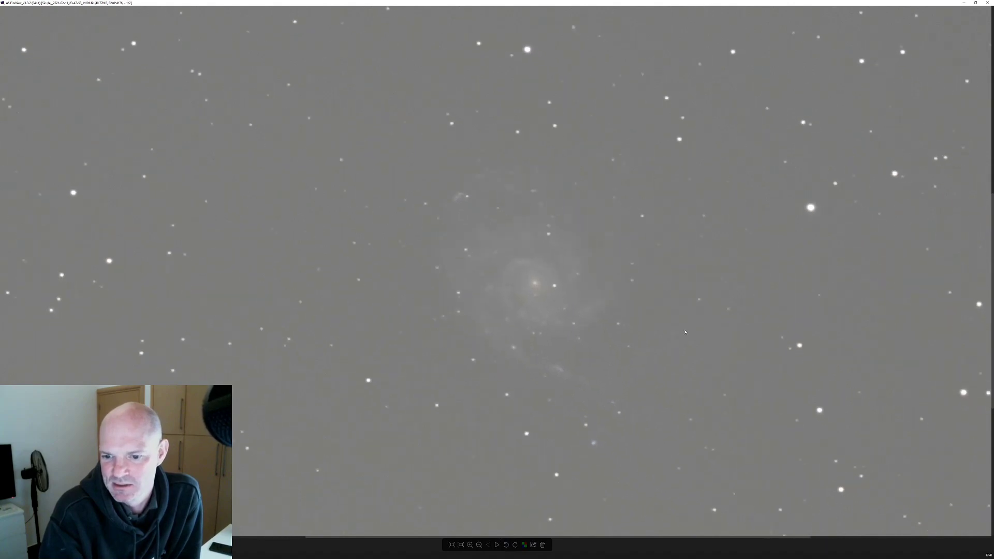
pyautogui.click(498, 545)
pyautogui.scroll(6, 495, 271)
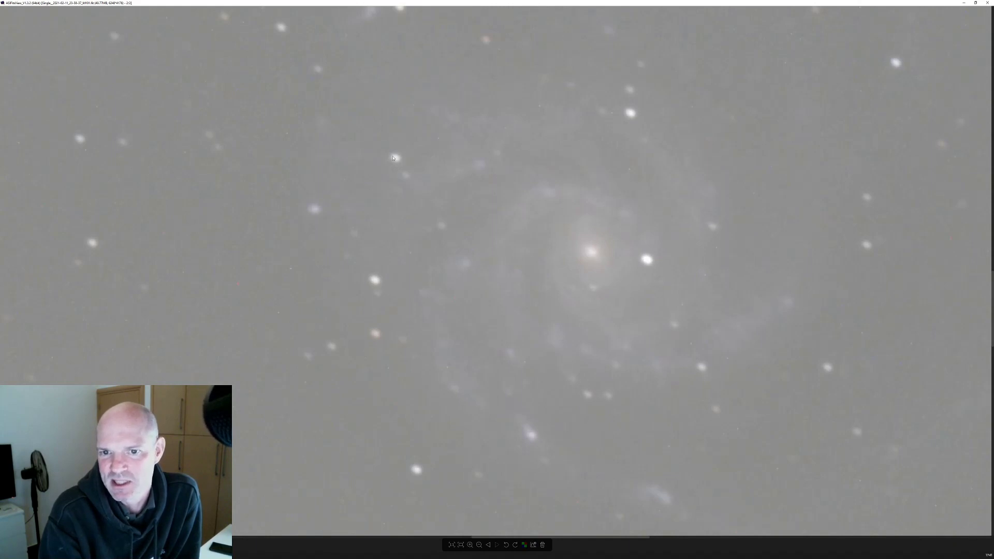
pyautogui.moveTo(593, 145); pyautogui.dragTo(496, 267)
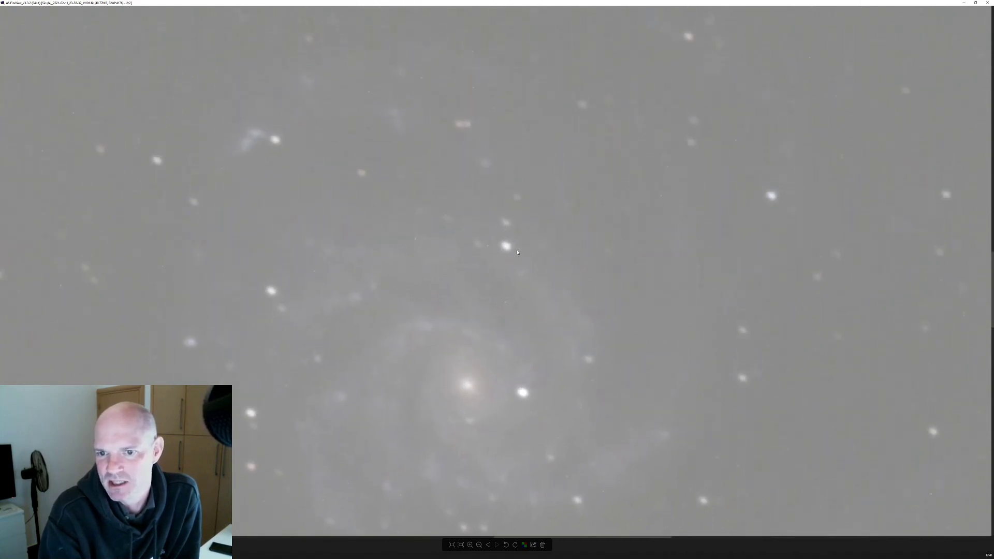
pyautogui.scroll(-5, 495, 265)
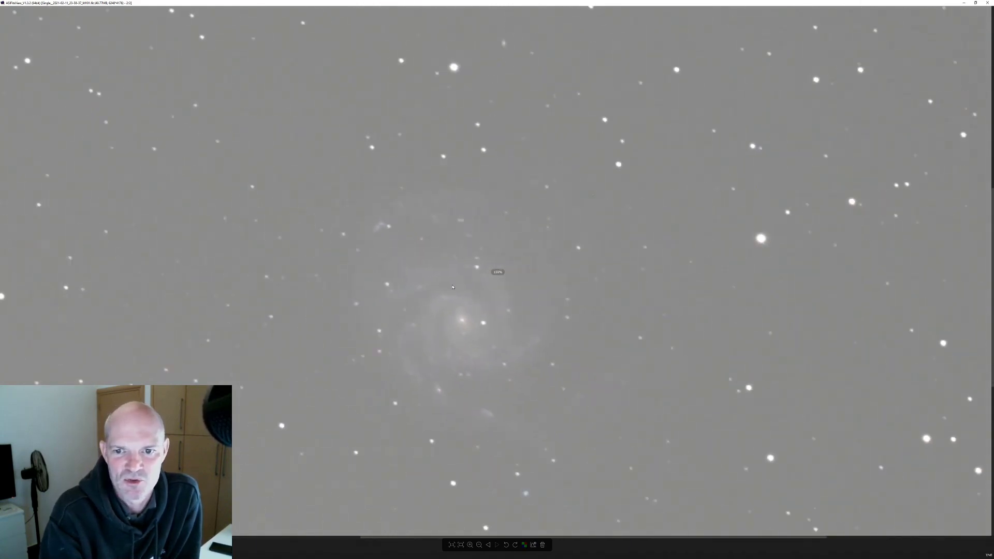
pyautogui.scroll(-4, 453, 285)
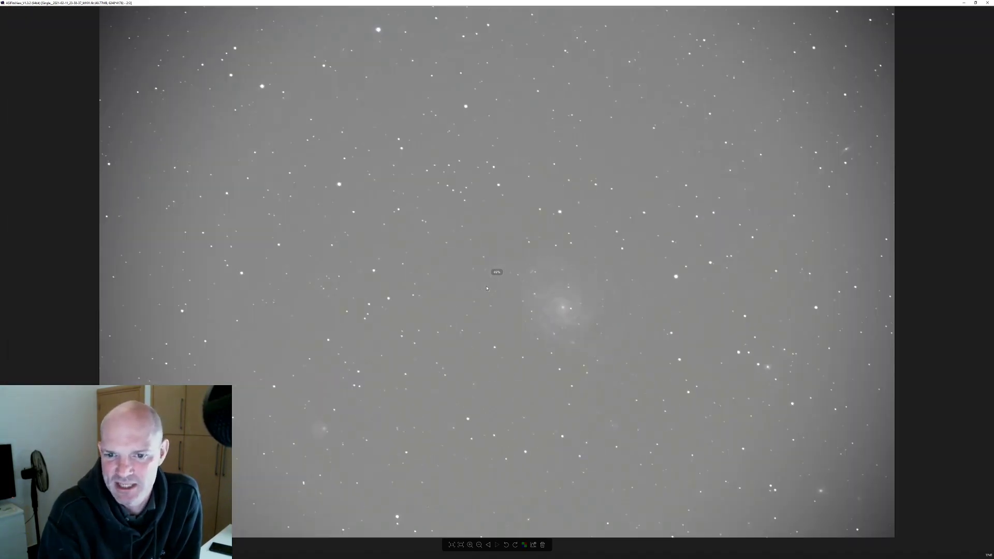
pyautogui.scroll(5, 494, 289)
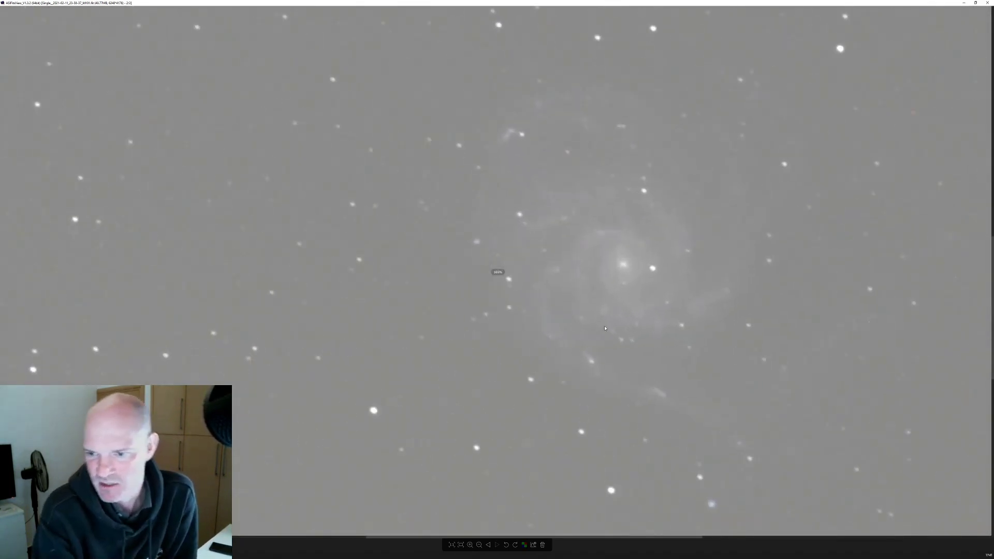
pyautogui.scroll(-5, 569, 306)
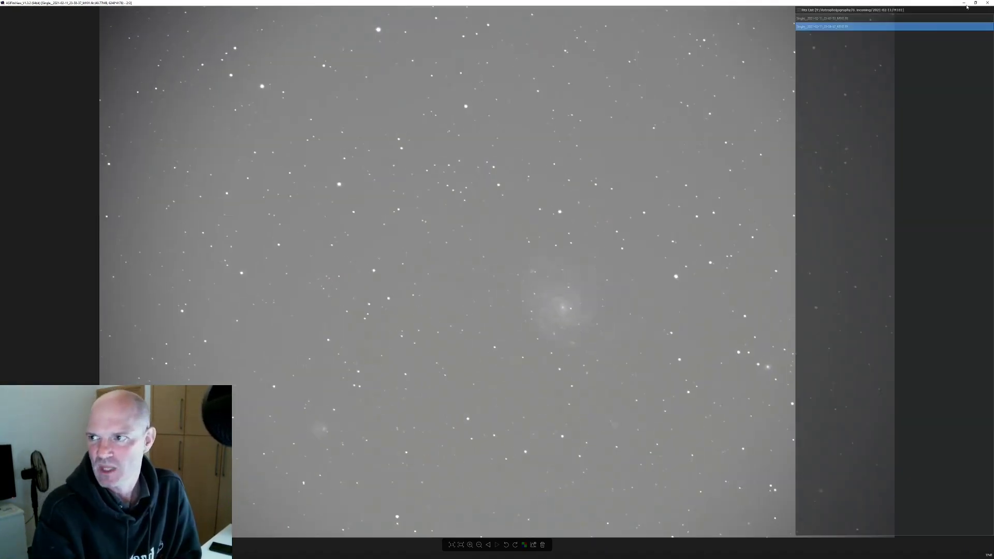
pyautogui.click(988, 2)
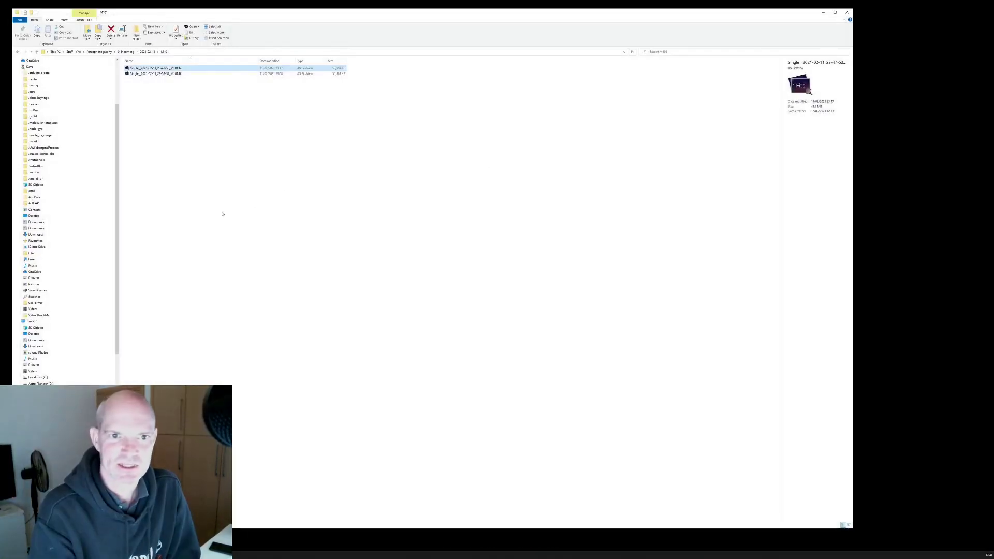